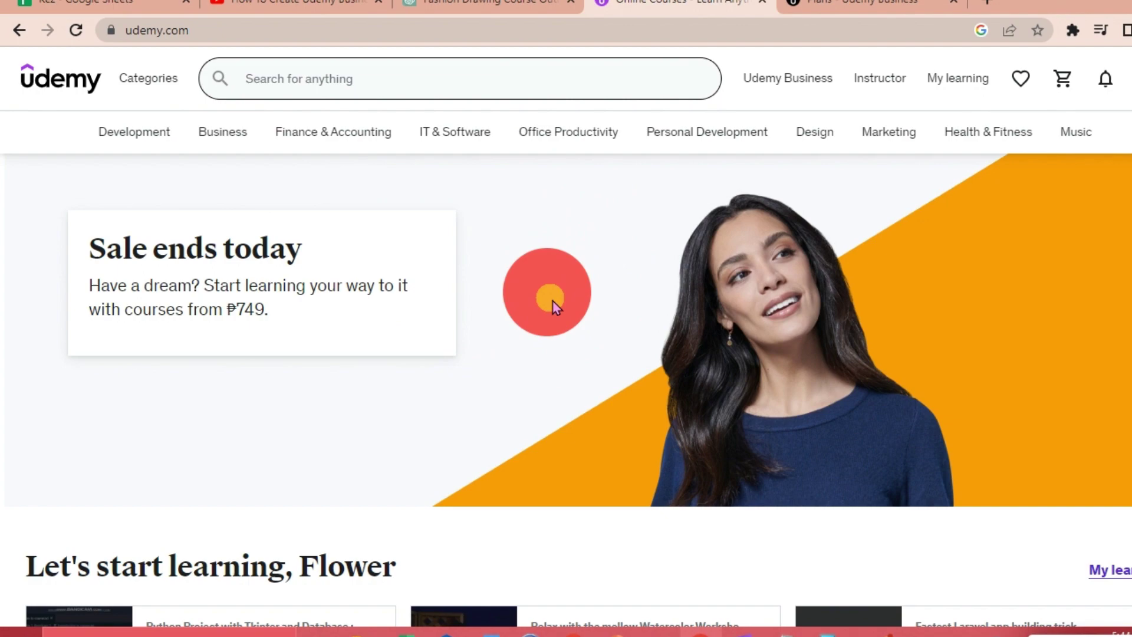
scroll(581, 368, "down", 3)
scroll(584, 390, "down", 3)
scroll(590, 387, "down", 3)
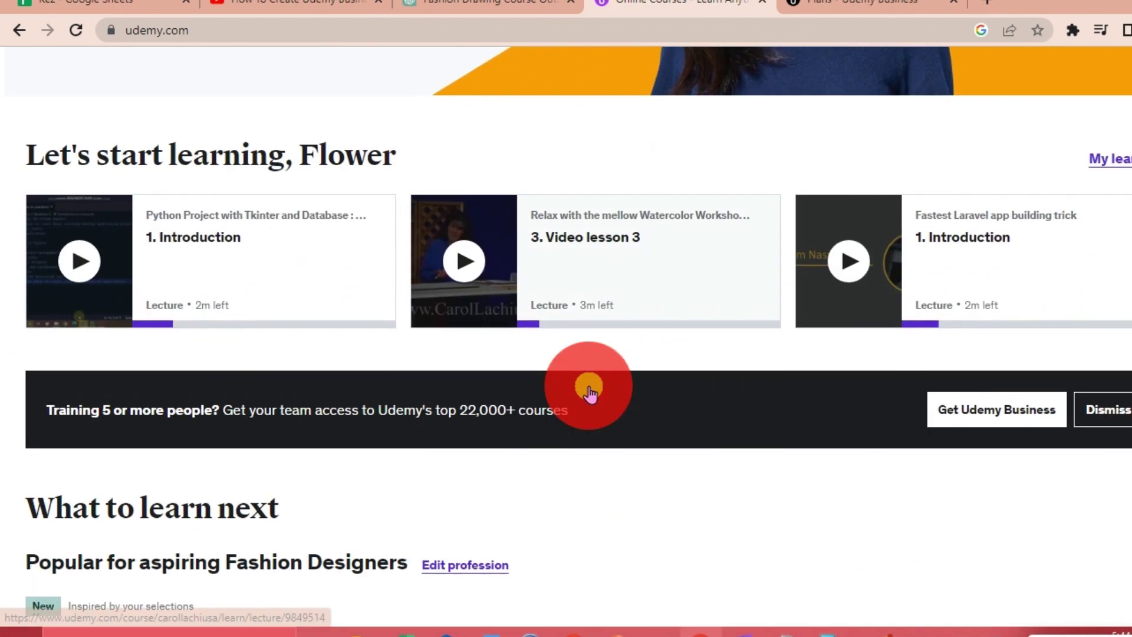
scroll(597, 354, "down", 3)
scroll(602, 304, "down", 3)
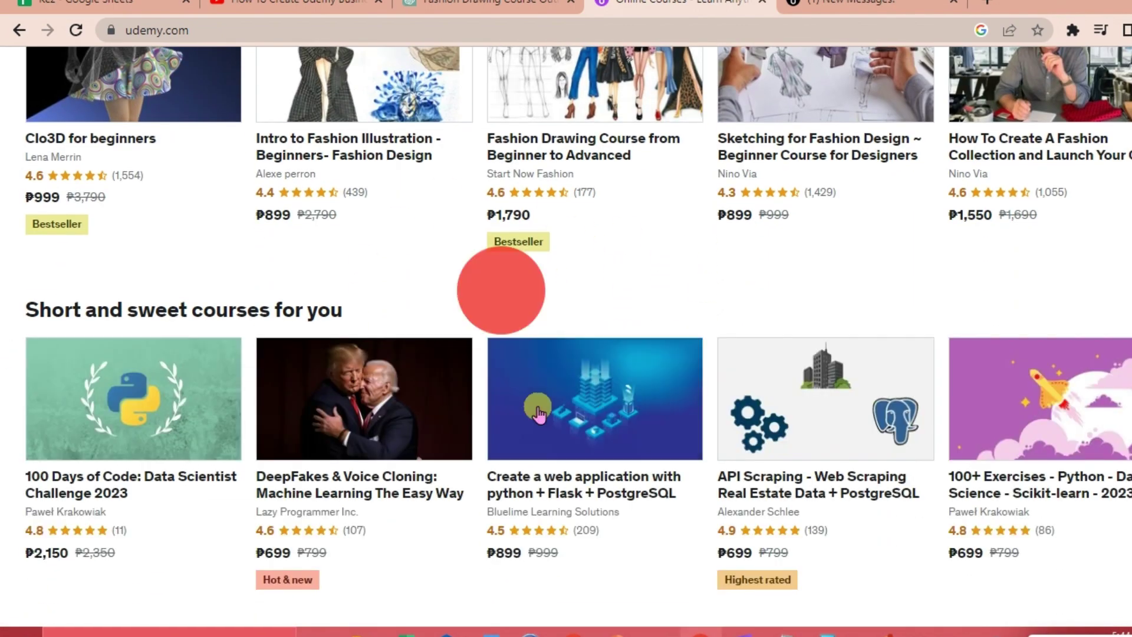
scroll(530, 285, "up", 2)
scroll(529, 284, "up", 1)
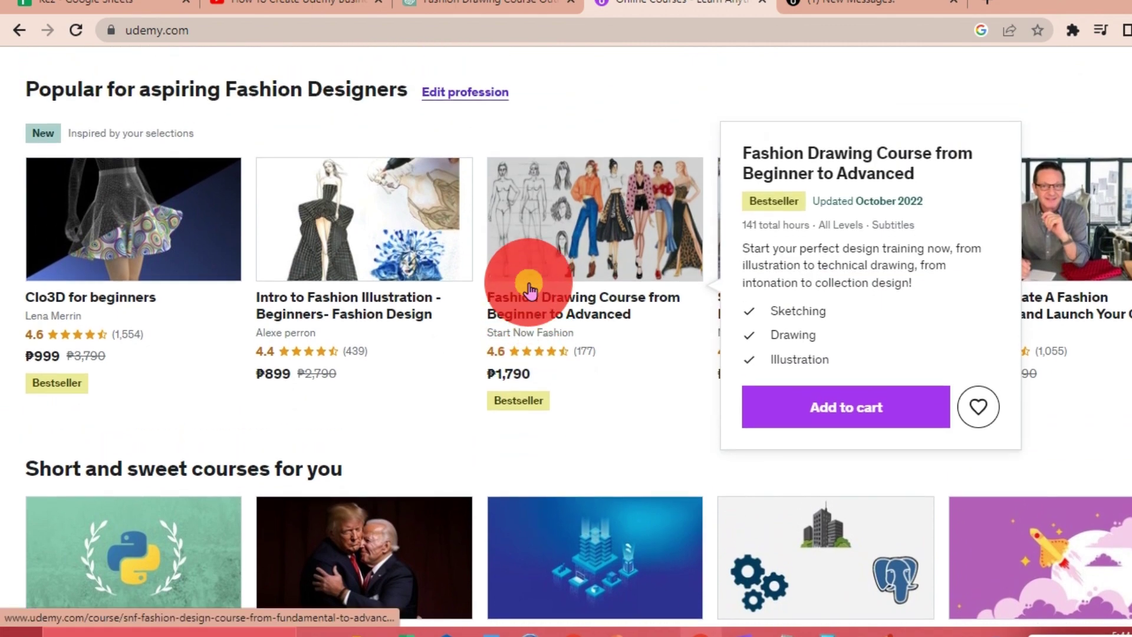
scroll(530, 284, "up", 1)
scroll(529, 283, "up", 1)
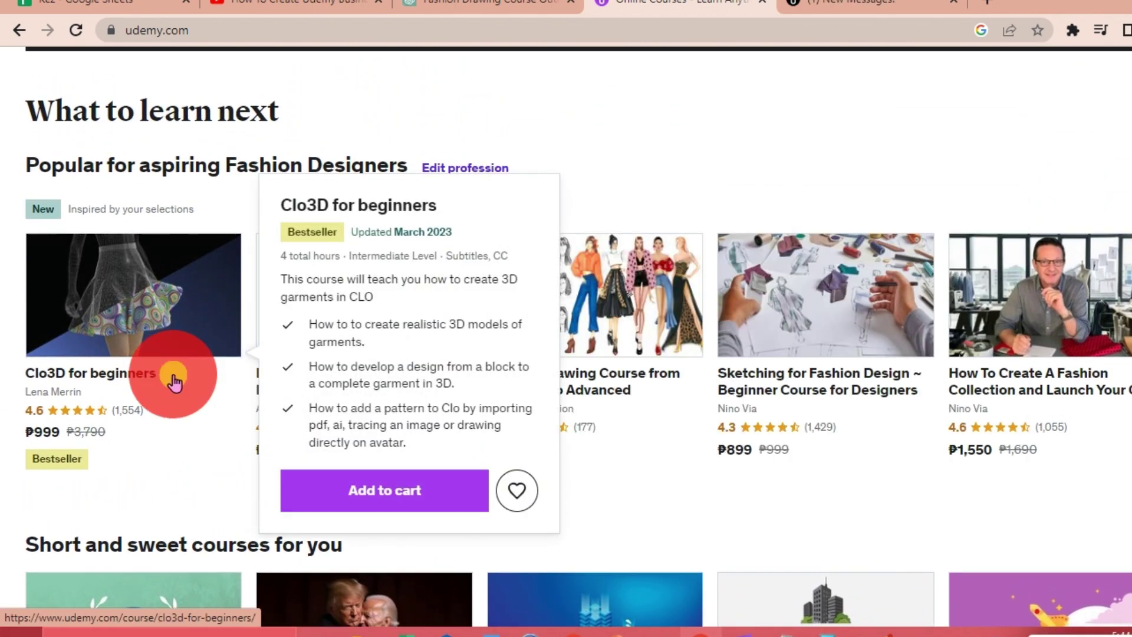
scroll(362, 483, "down", 4)
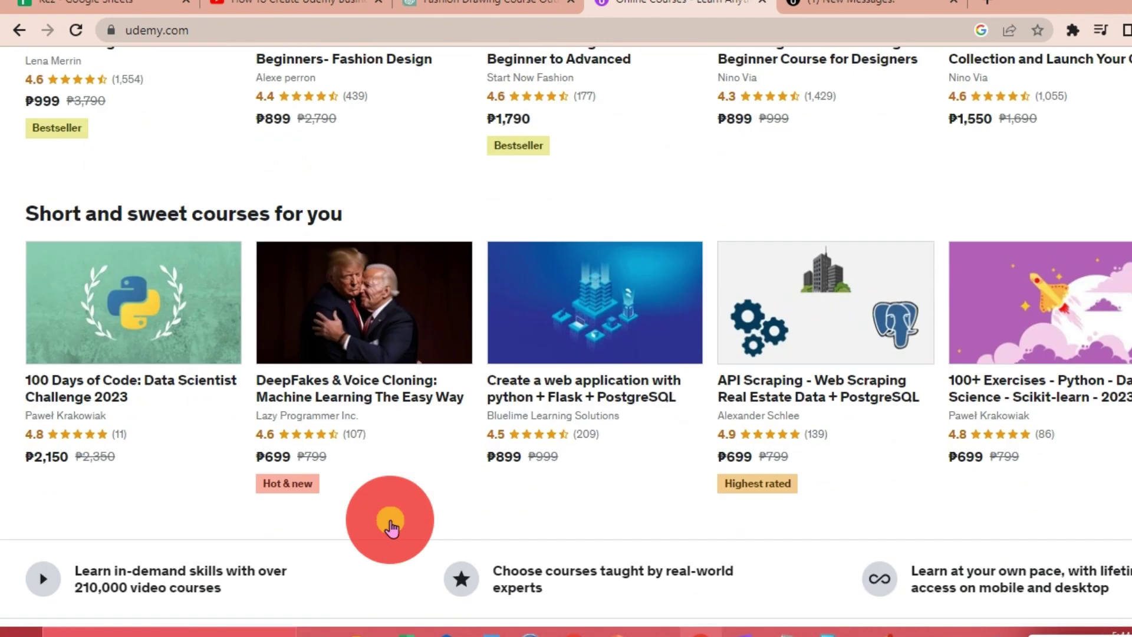
scroll(389, 513, "down", 1)
scroll(389, 520, "down", 3)
scroll(391, 521, "down", 4)
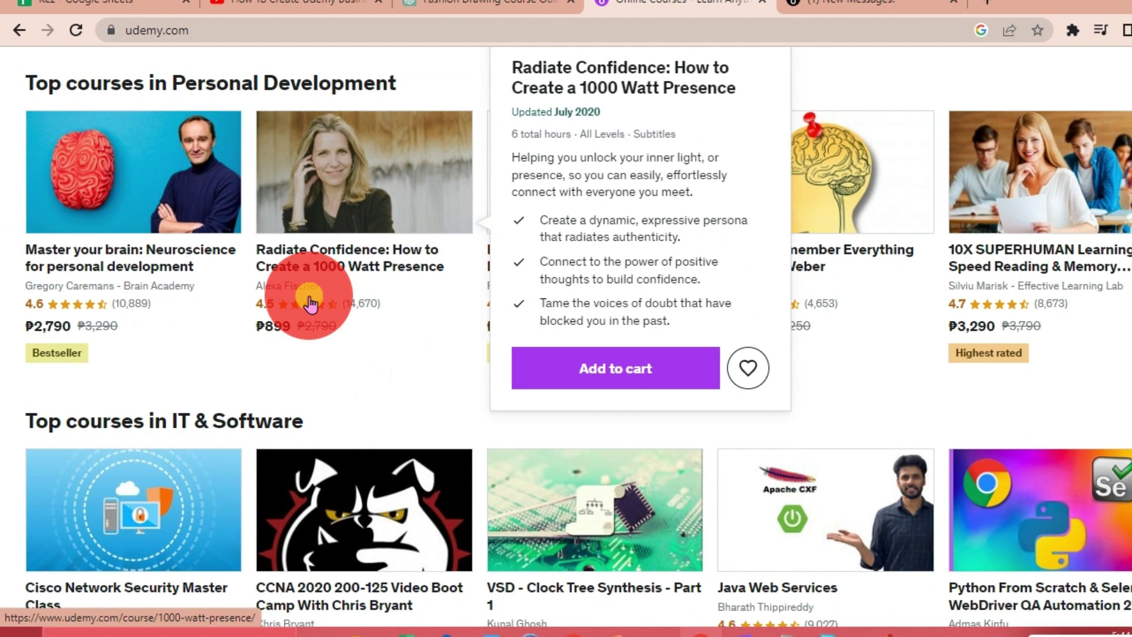
scroll(162, 107, "up", 3)
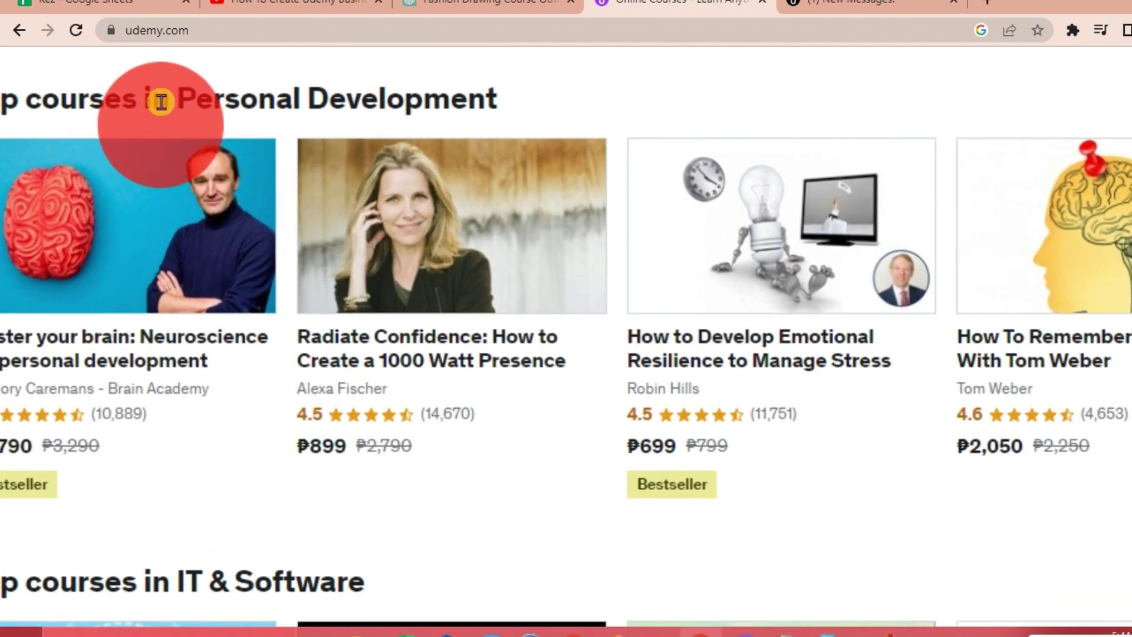
scroll(371, 152, "down", 5)
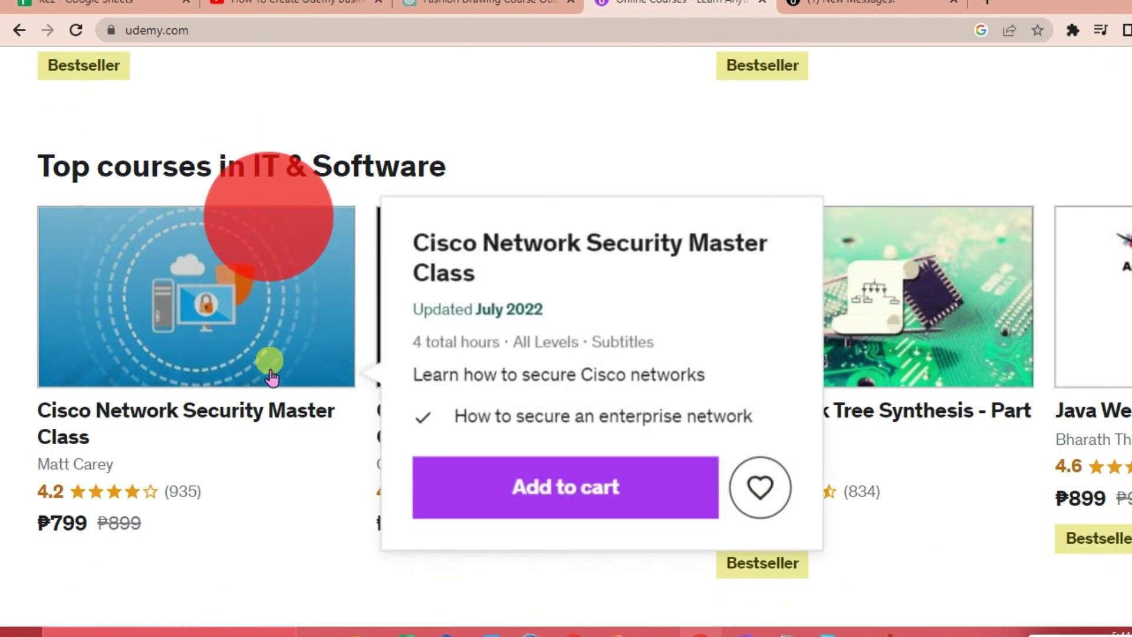
scroll(256, 265, "down", 3)
scroll(258, 431, "down", 1)
scroll(257, 431, "up", 5)
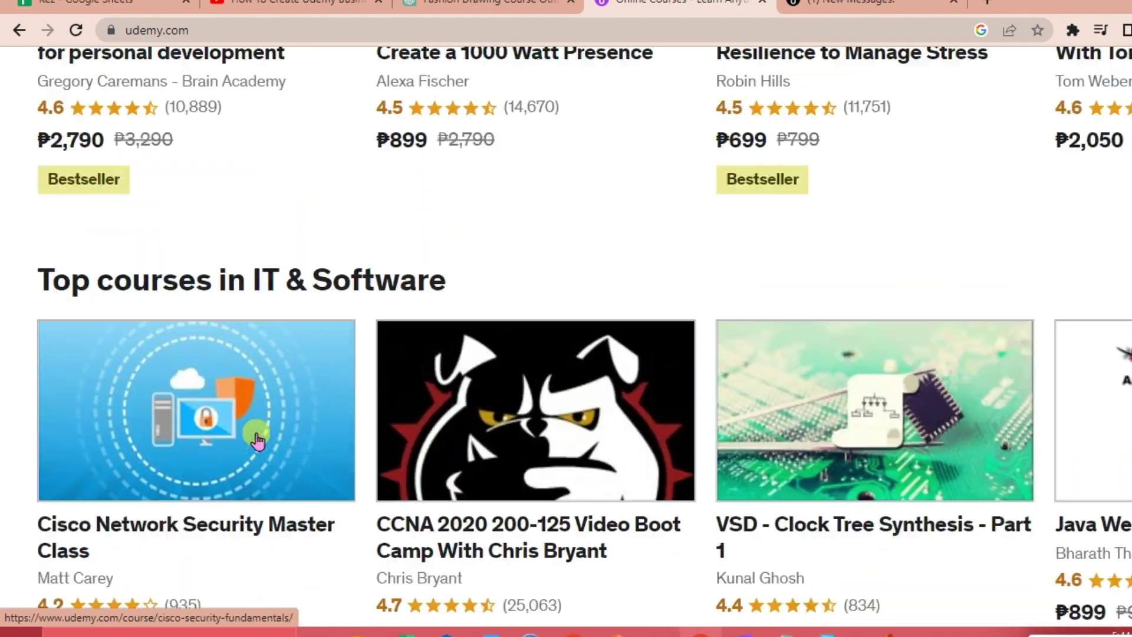
scroll(257, 431, "up", 4)
scroll(257, 439, "up", 3)
scroll(258, 439, "up", 3)
scroll(366, 266, "up", 5)
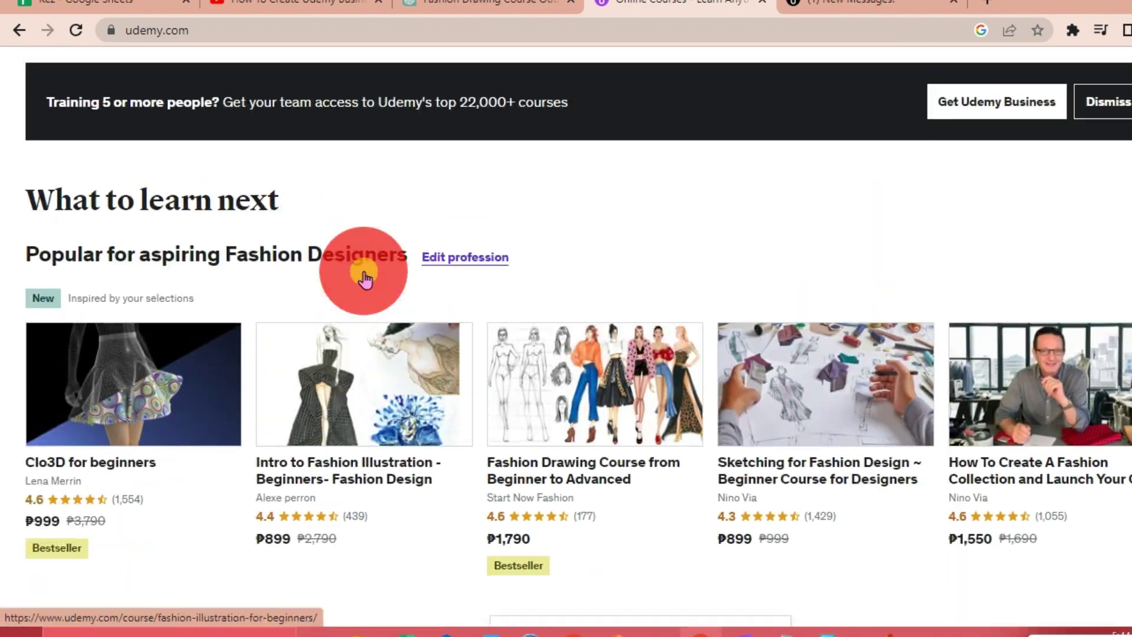
scroll(365, 273, "up", 2)
scroll(365, 273, "up", 4)
scroll(365, 273, "up", 2)
scroll(365, 273, "up", 5)
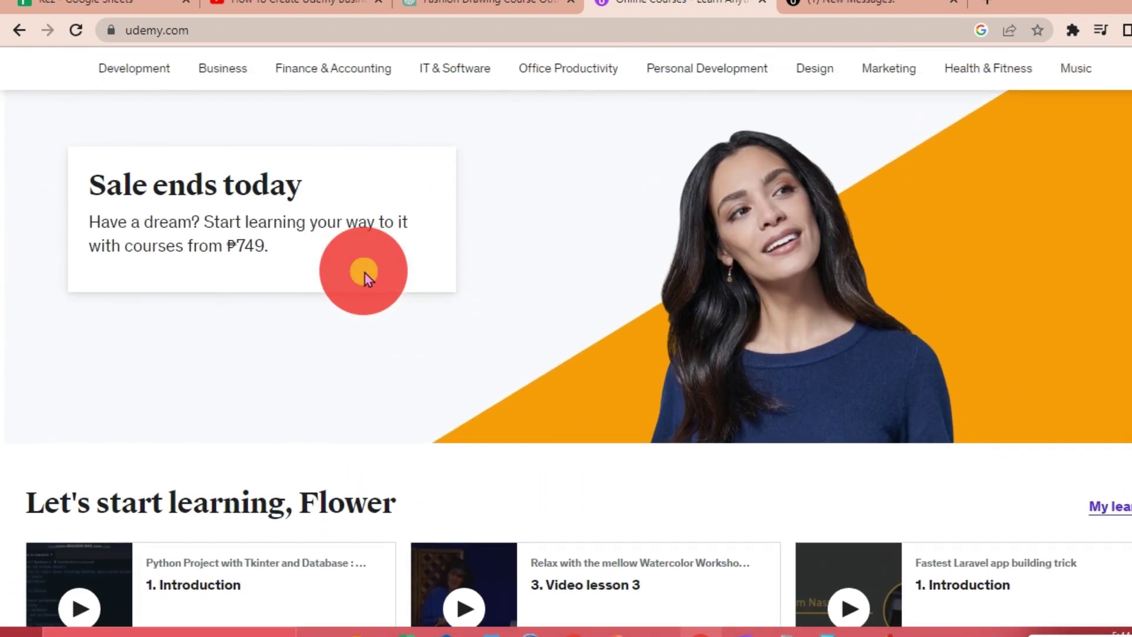
scroll(366, 273, "up", 2)
scroll(366, 274, "up", 1)
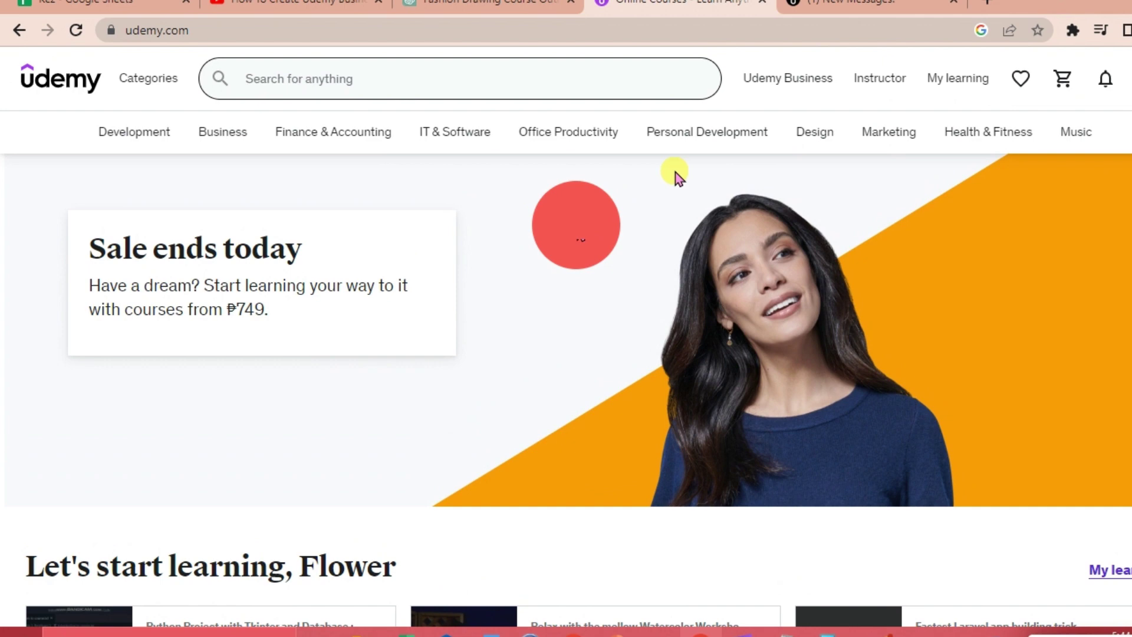
Open the Udemy Business 'Get your demo' request page from the header's Udemy Business menu.
left_click(778, 82)
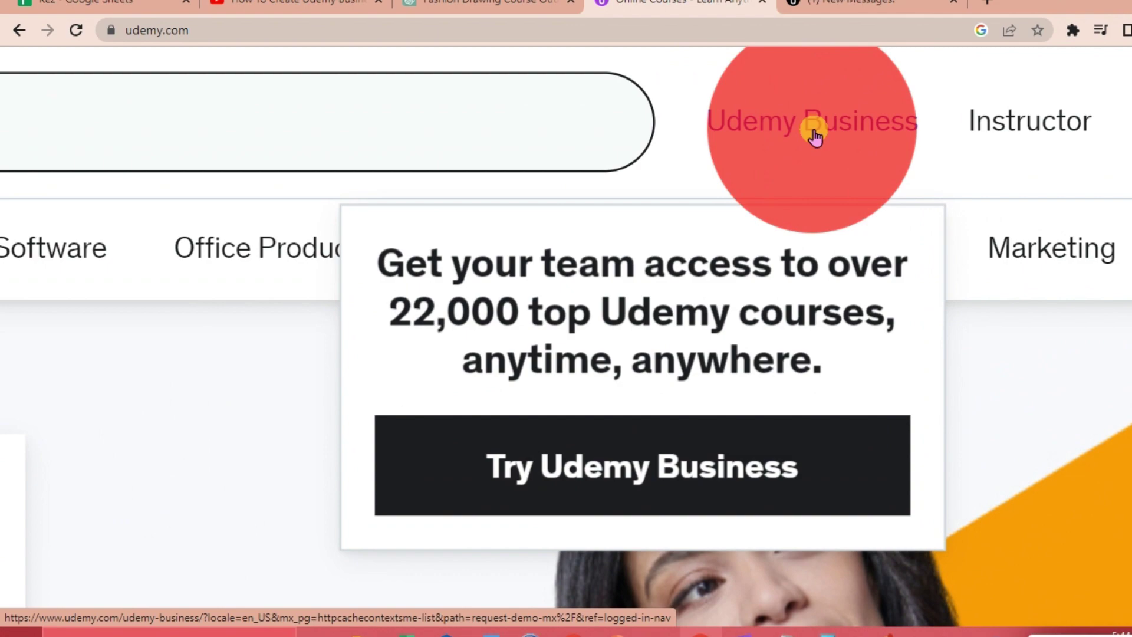
left_click(815, 133)
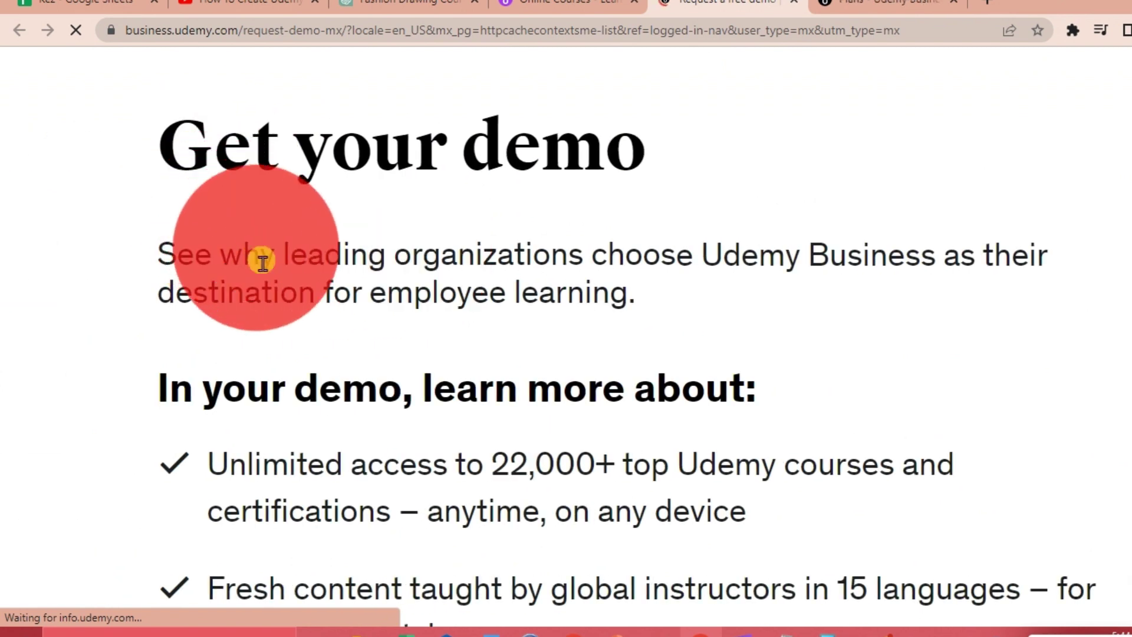
scroll(400, 339, "down", 1)
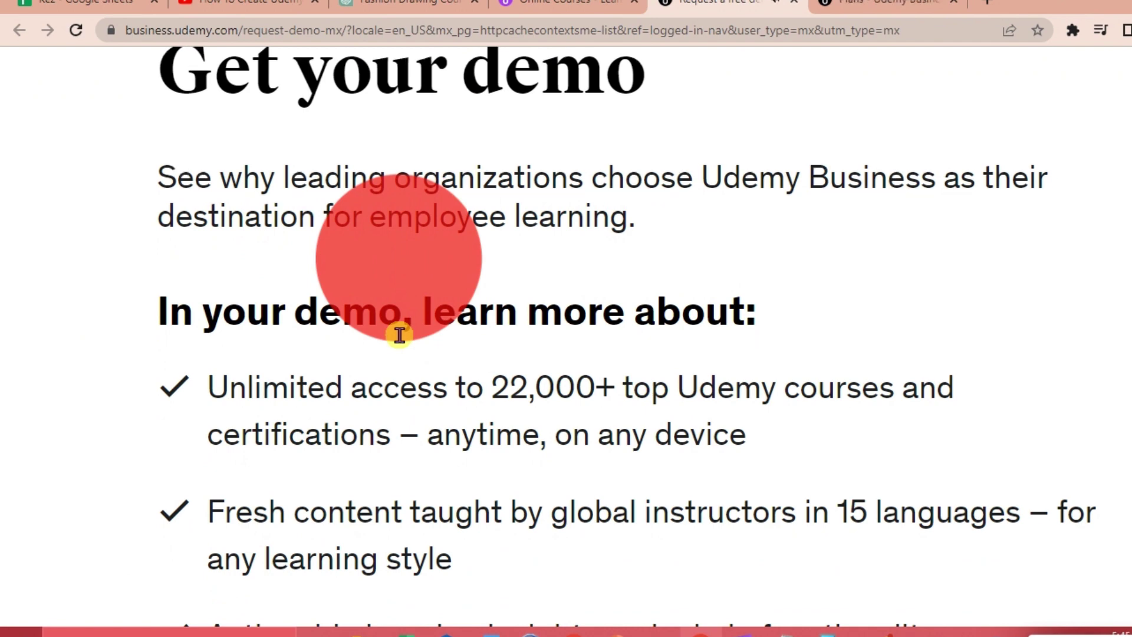
scroll(434, 416, "down", 2)
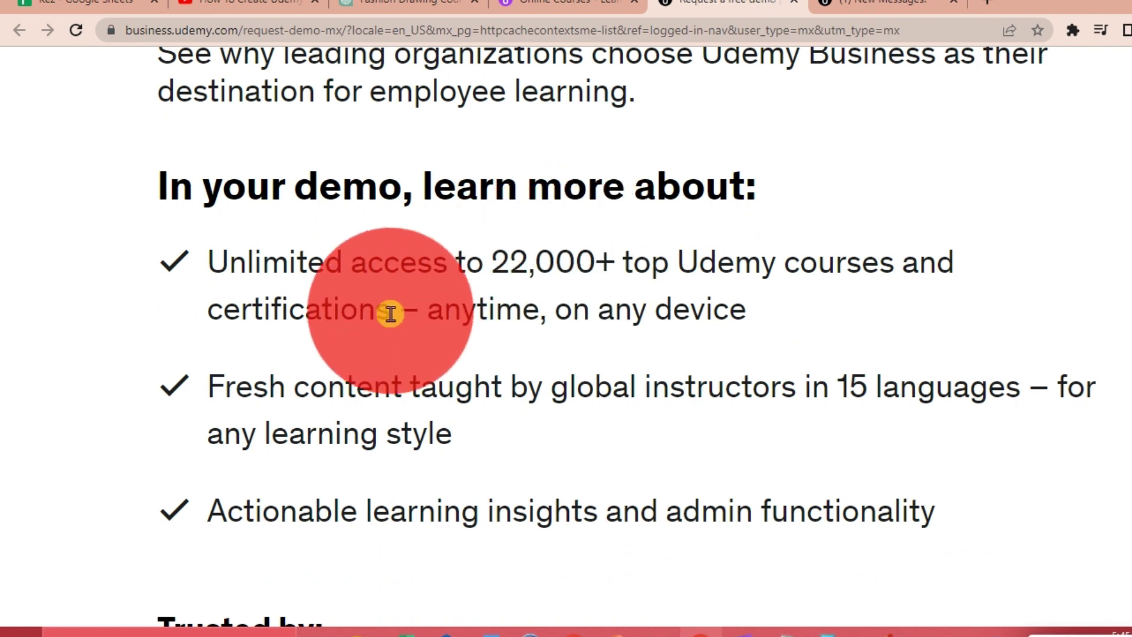
scroll(388, 316, "down", 1)
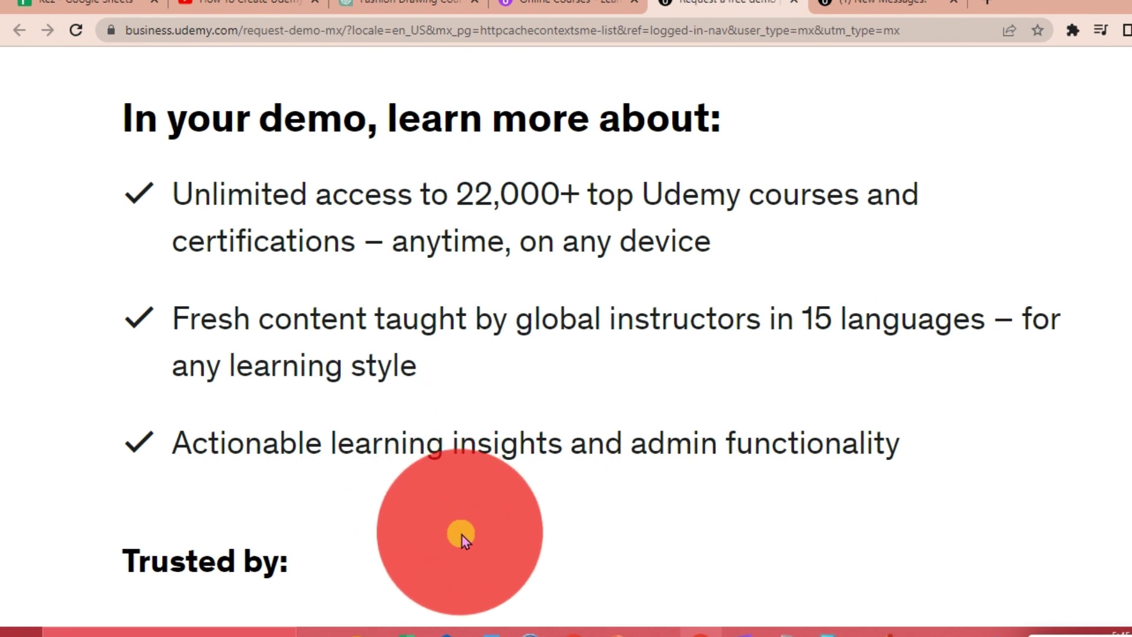
scroll(408, 548, "down", 1)
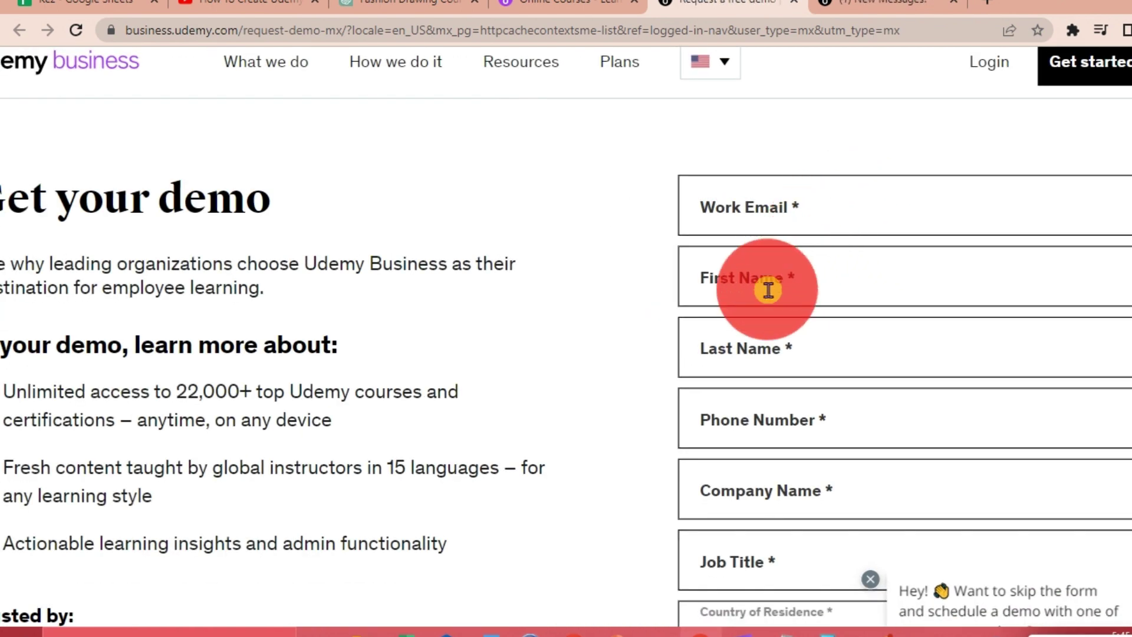
scroll(768, 289, "down", 1)
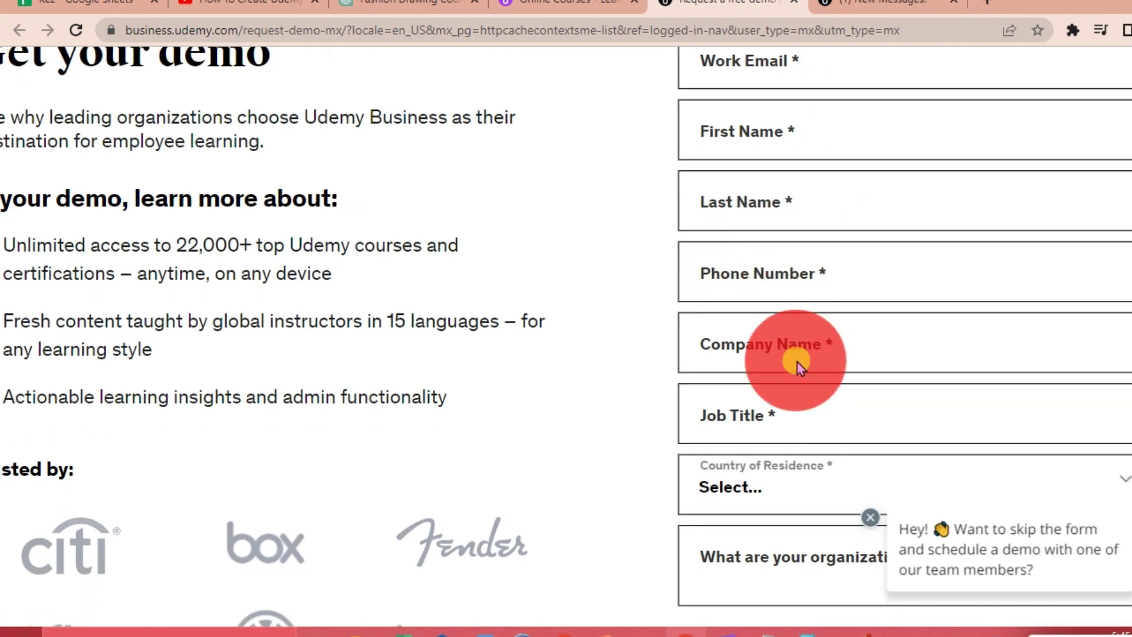
scroll(797, 362, "down", 1)
scroll(803, 408, "down", 2)
scroll(813, 378, "down", 1)
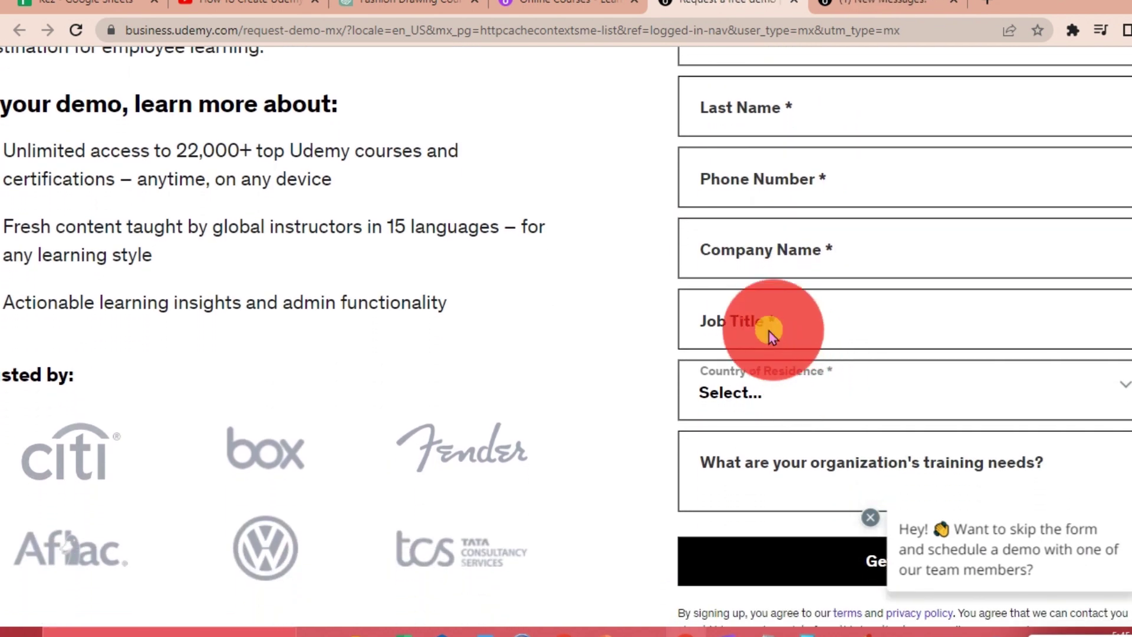
scroll(829, 371, "down", 1)
scroll(825, 369, "down", 1)
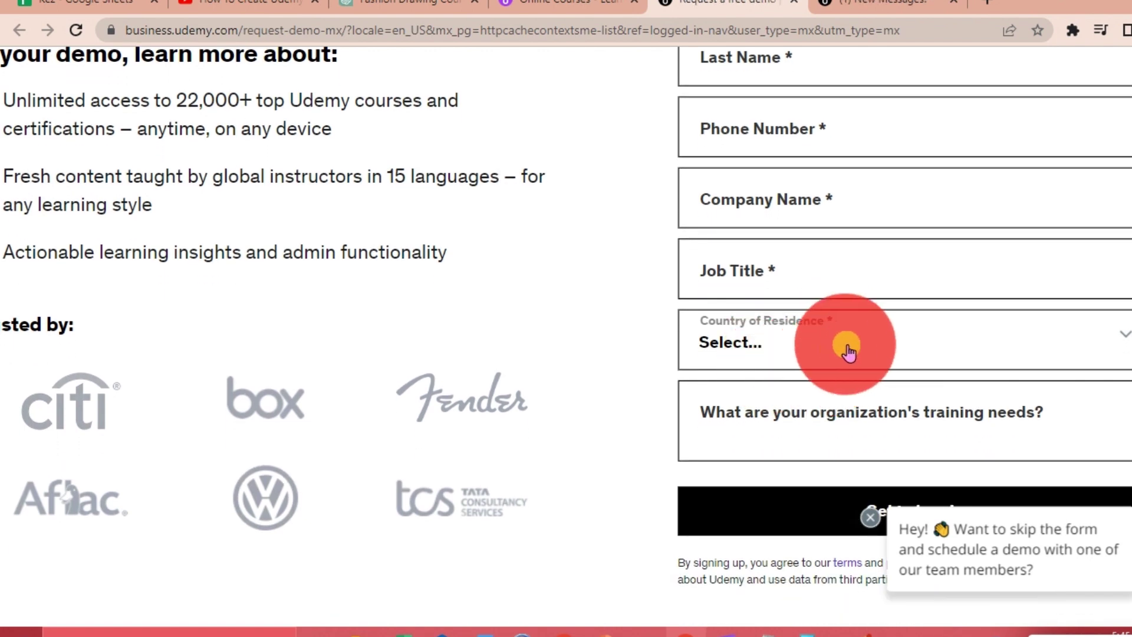
scroll(838, 376, "down", 1)
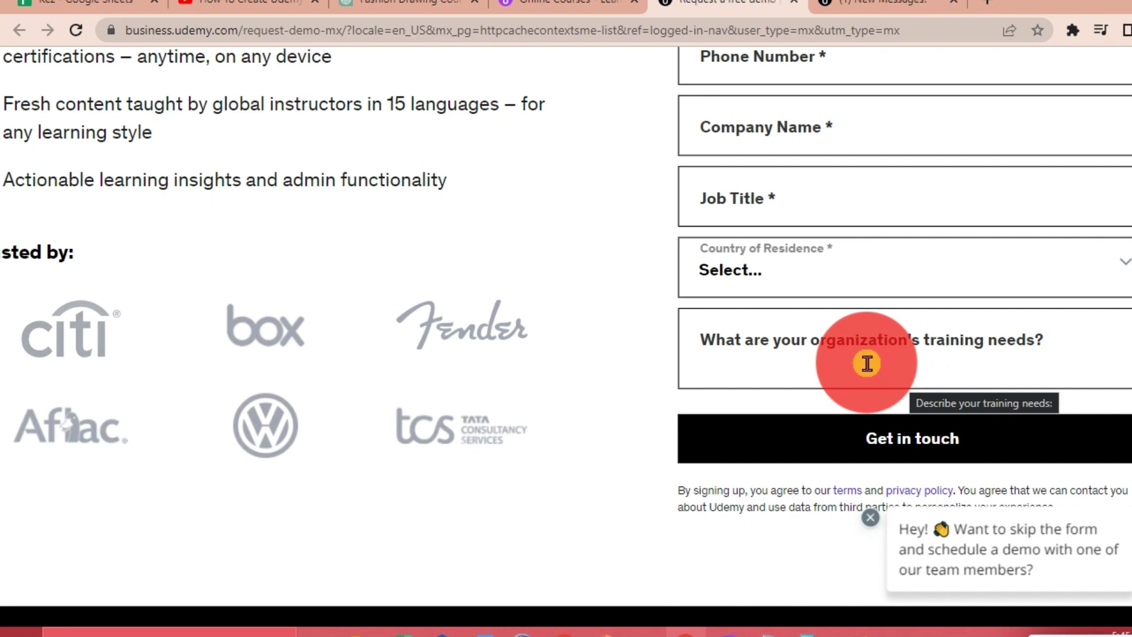
scroll(872, 292, "up", 2)
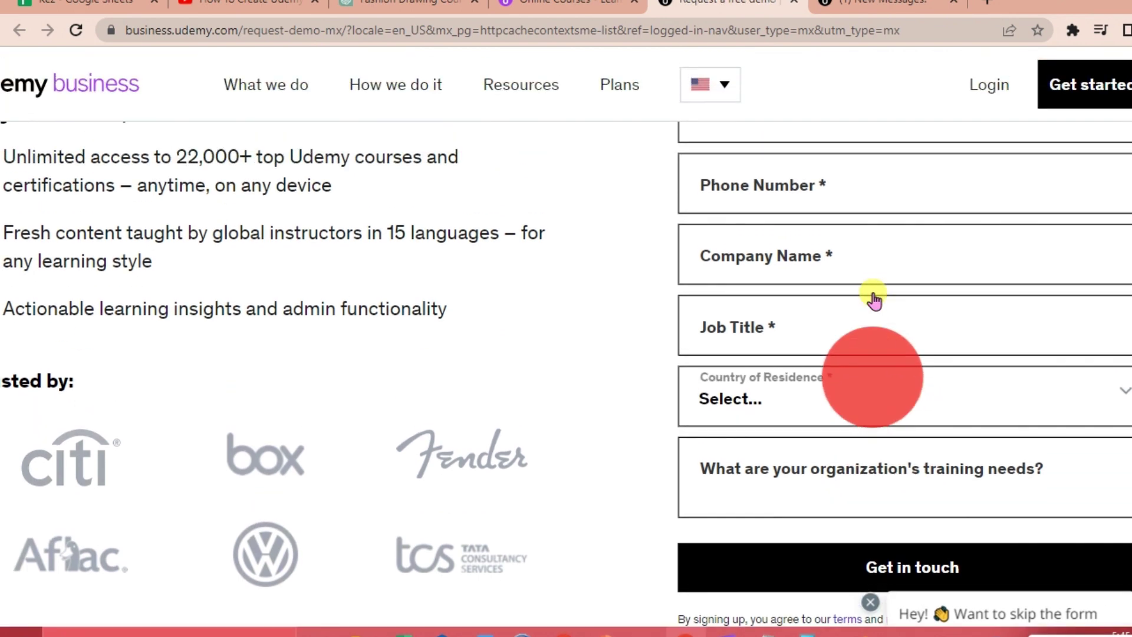
scroll(874, 298, "down", 1)
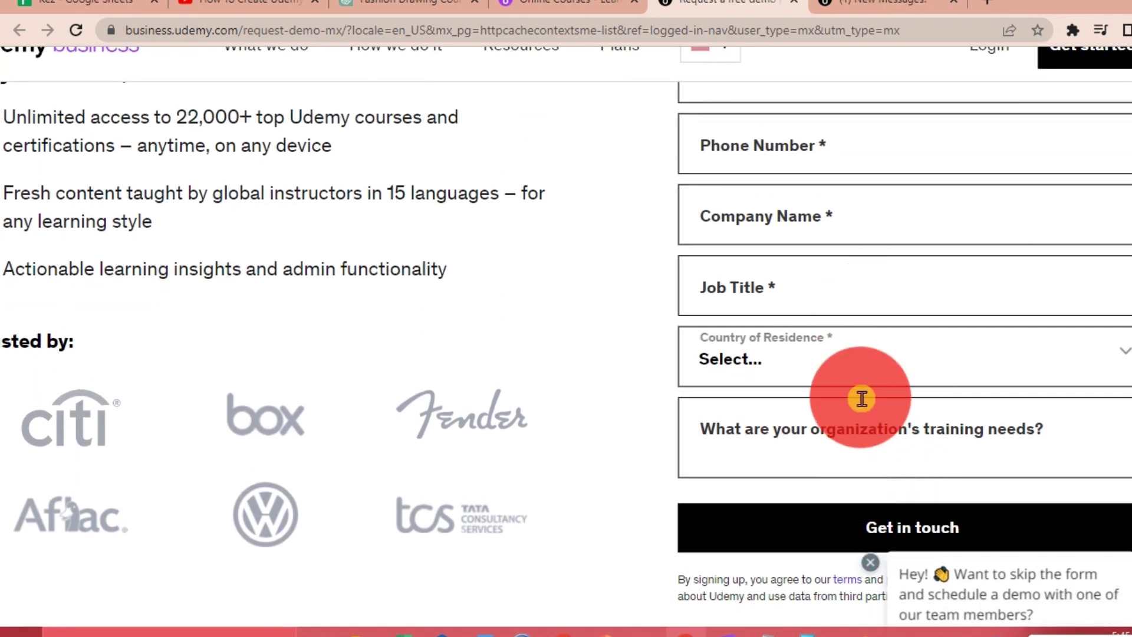
scroll(861, 238, "up", 2)
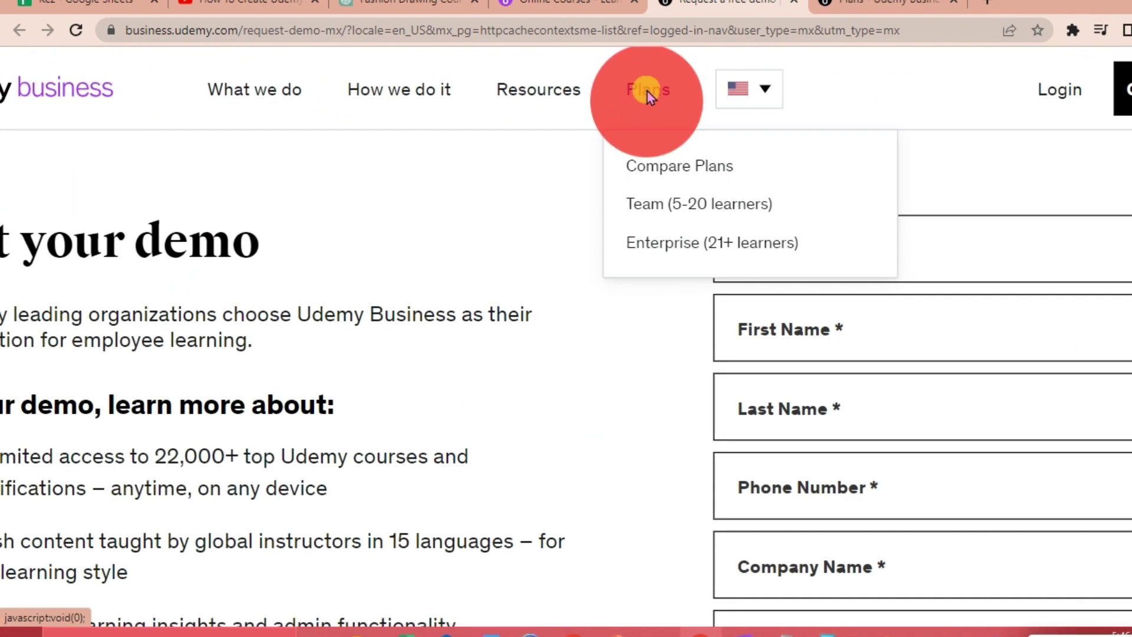
Open Compare Plans to review the Enterprise and Team plan features and pricing.
left_click(653, 171)
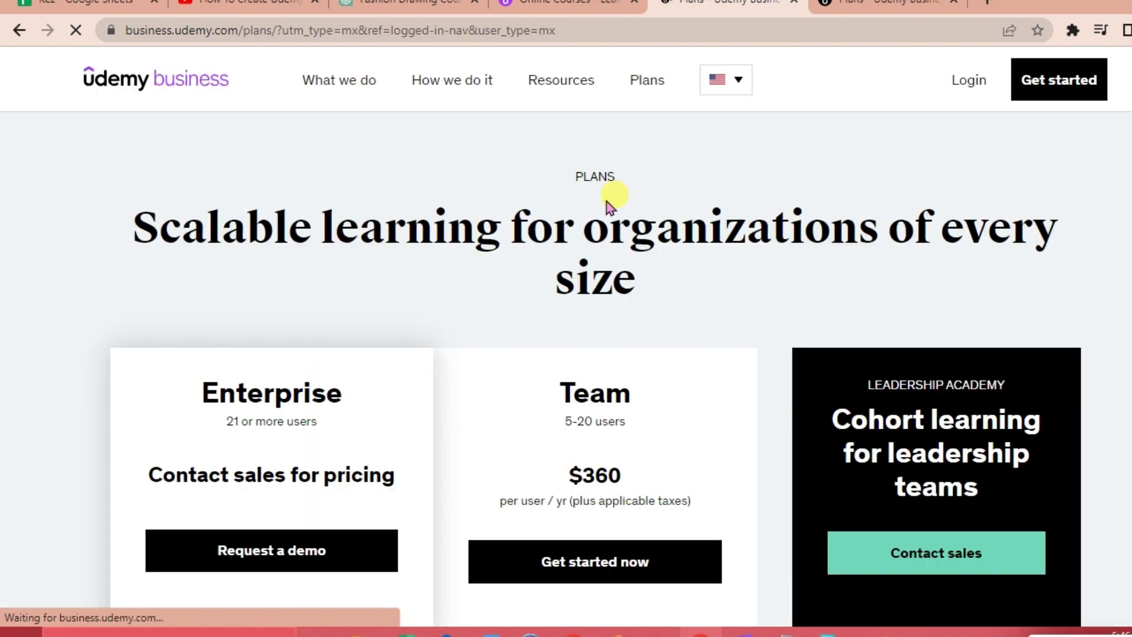
scroll(554, 315, "down", 1)
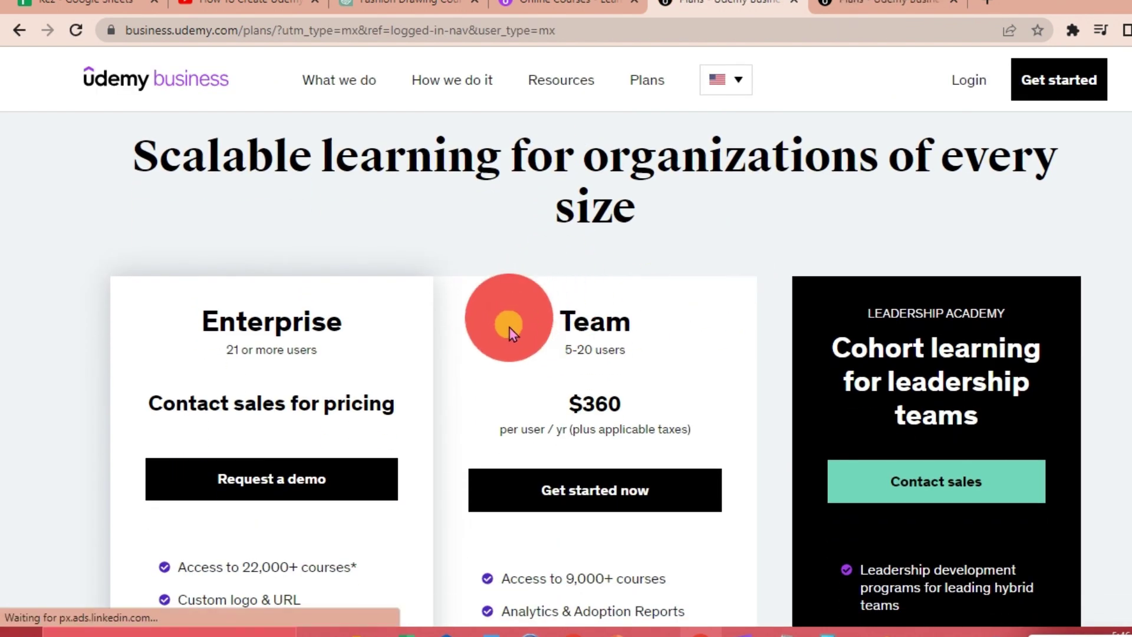
scroll(607, 344, "down", 1)
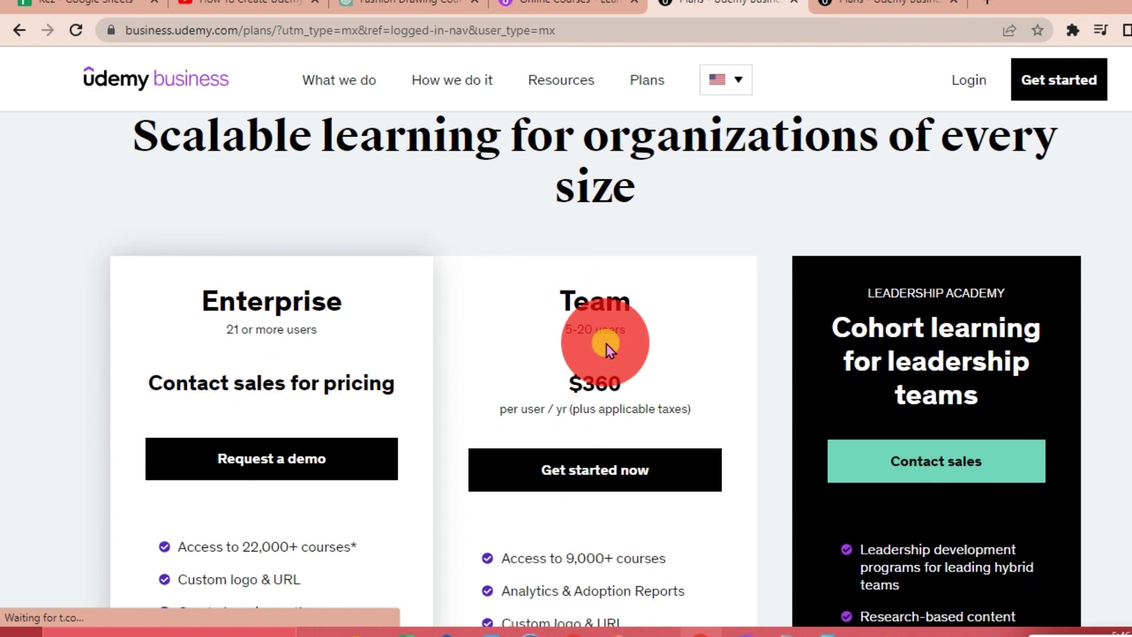
scroll(606, 345, "down", 1)
scroll(606, 345, "down", 1)
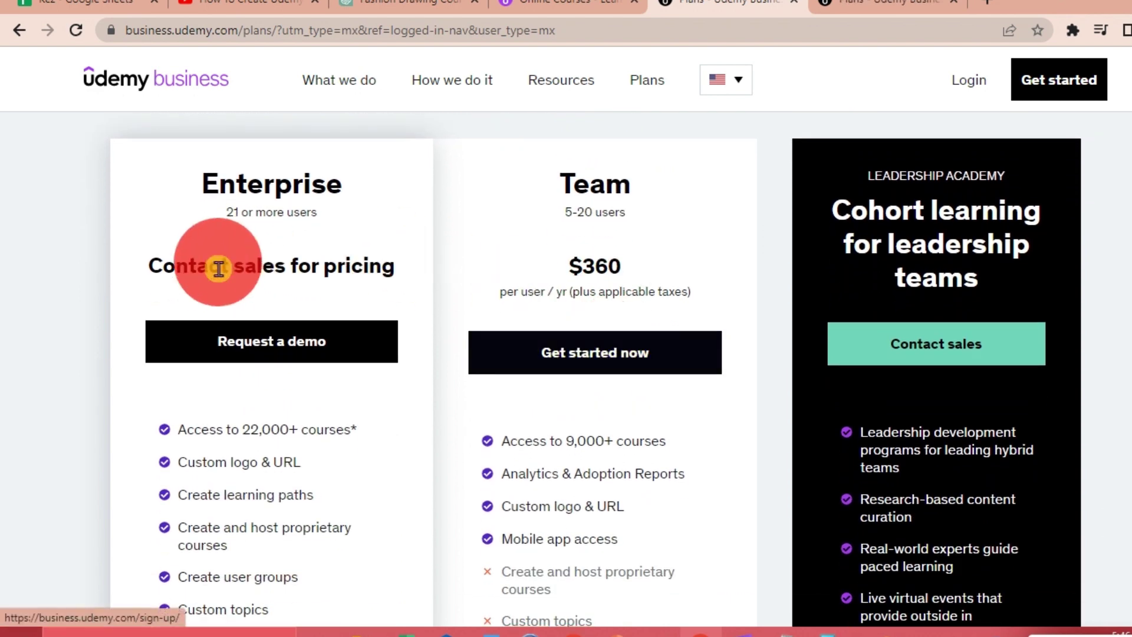
scroll(251, 197, "up", 1)
scroll(250, 197, "up", 1)
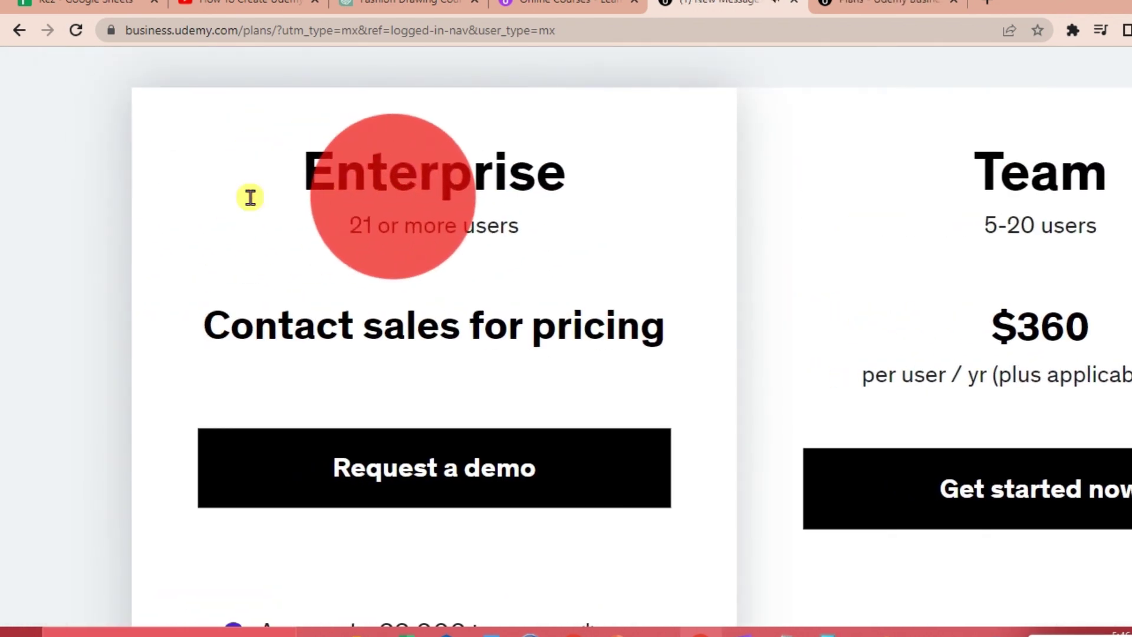
scroll(319, 323, "up", 1)
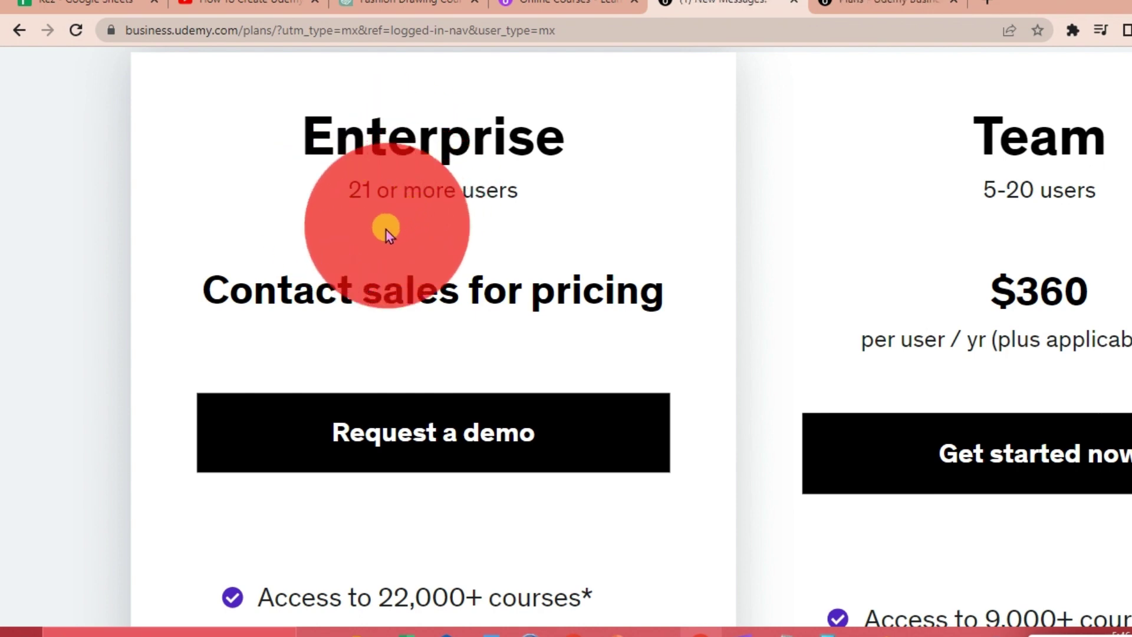
scroll(397, 348, "down", 1)
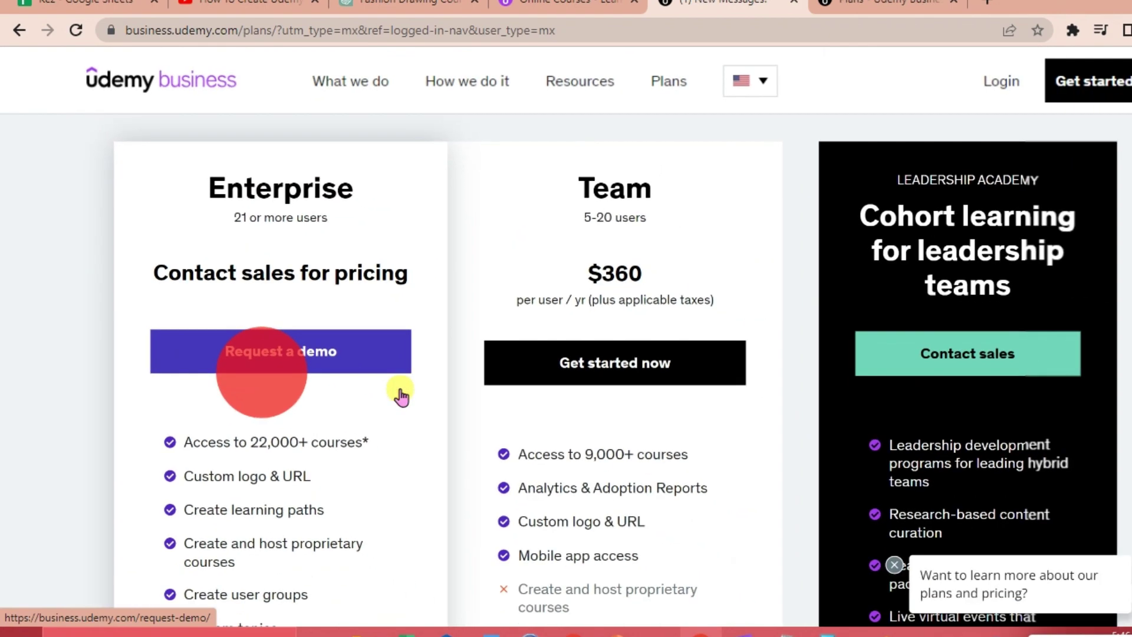
scroll(296, 373, "down", 2)
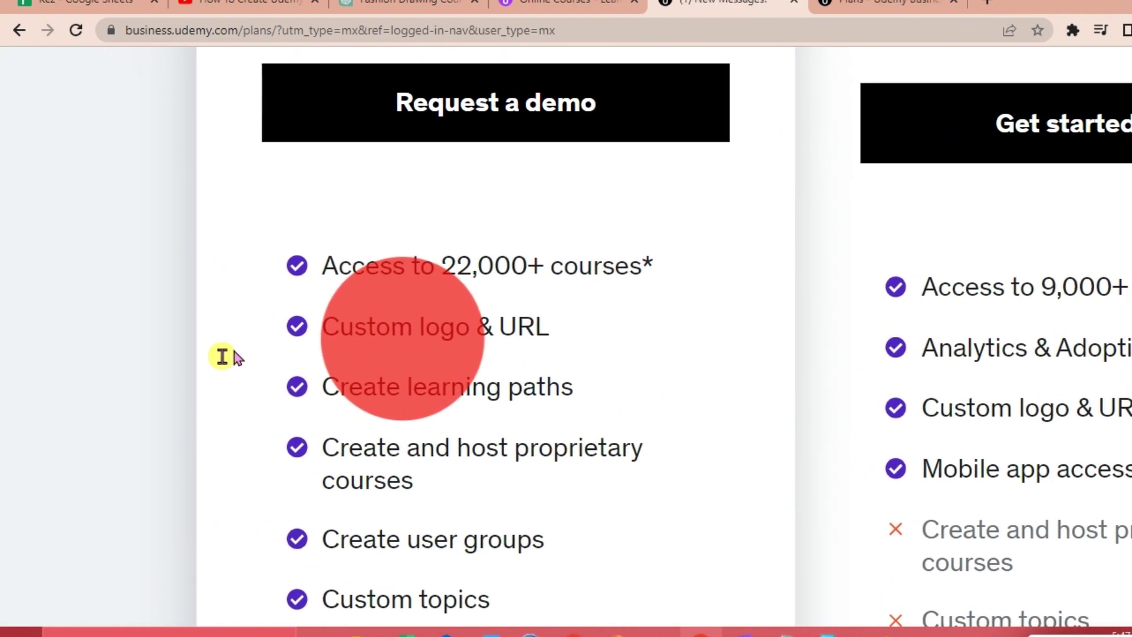
scroll(449, 337, "down", 1)
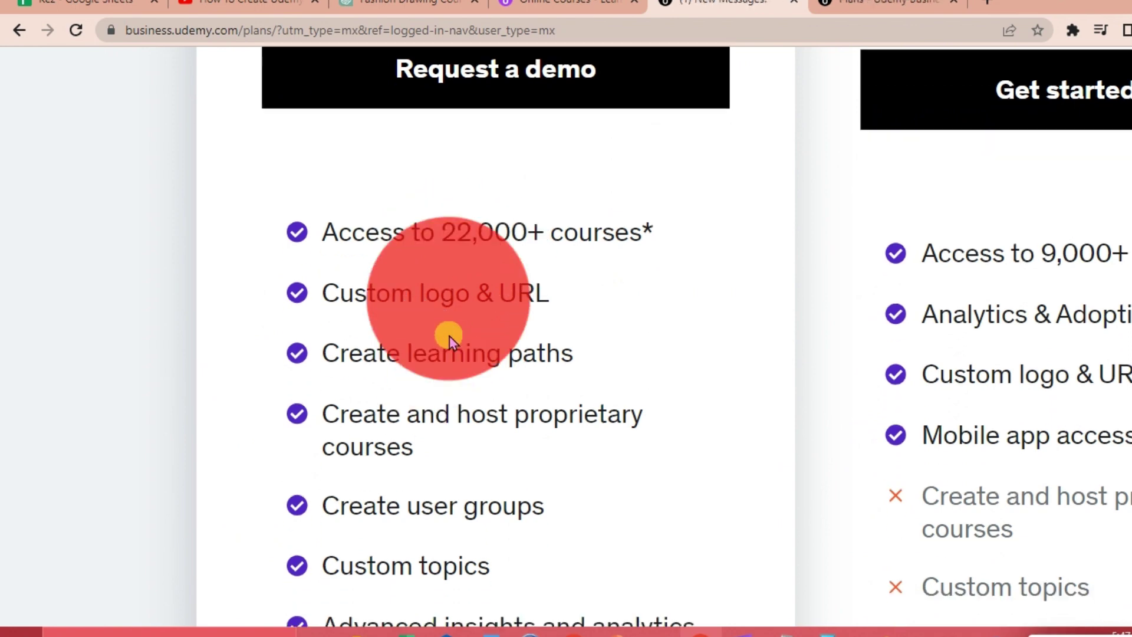
scroll(450, 336, "down", 2)
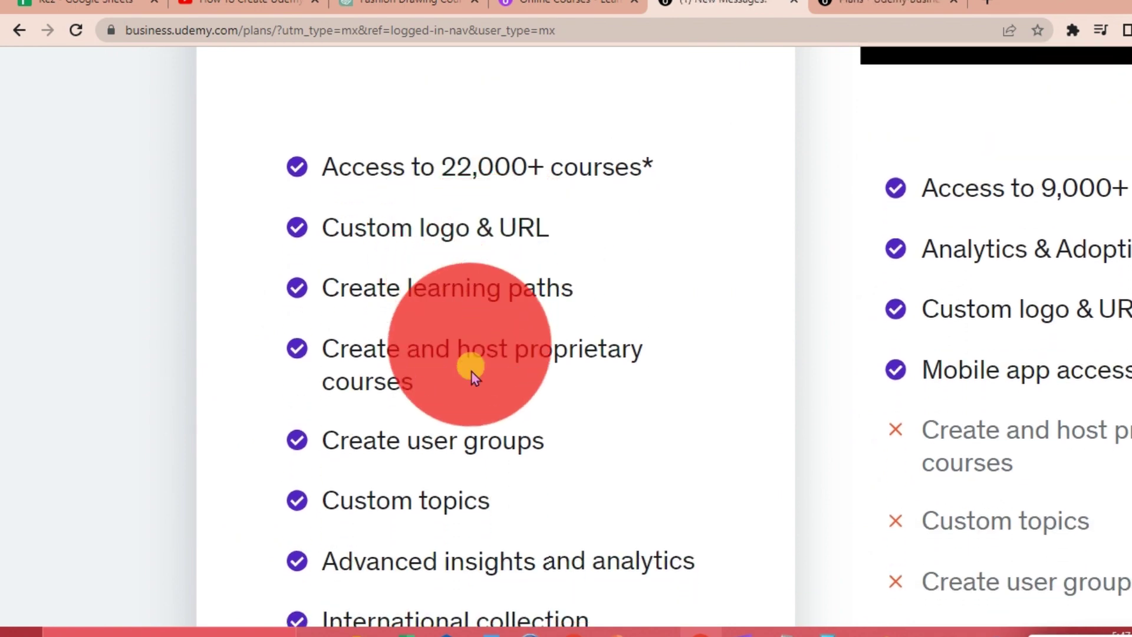
scroll(471, 373, "down", 1)
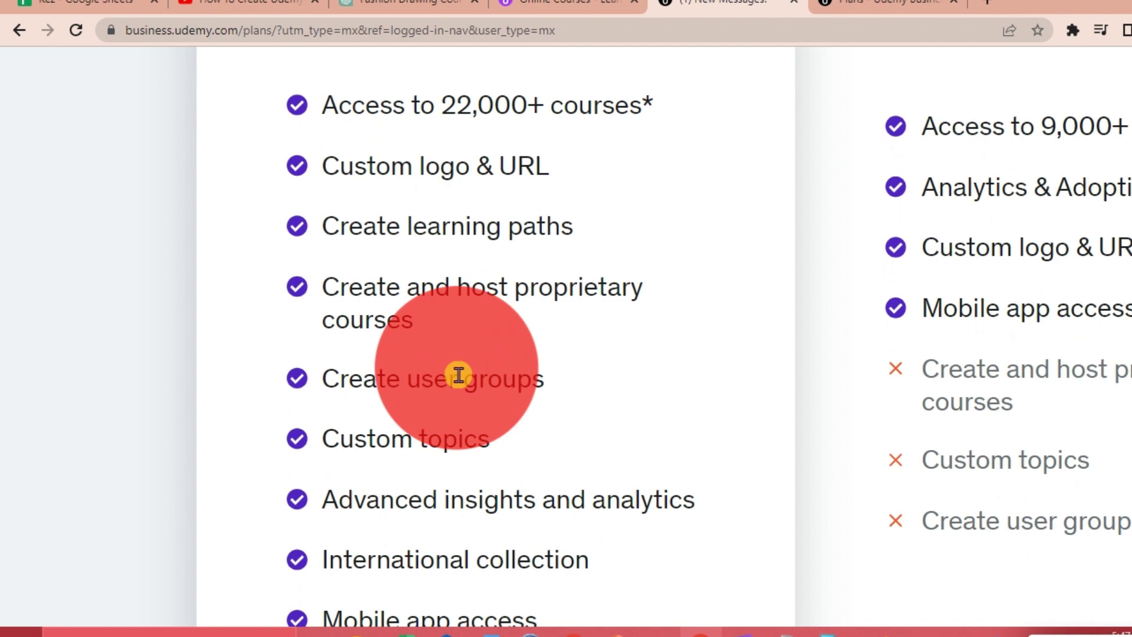
scroll(461, 371, "down", 1)
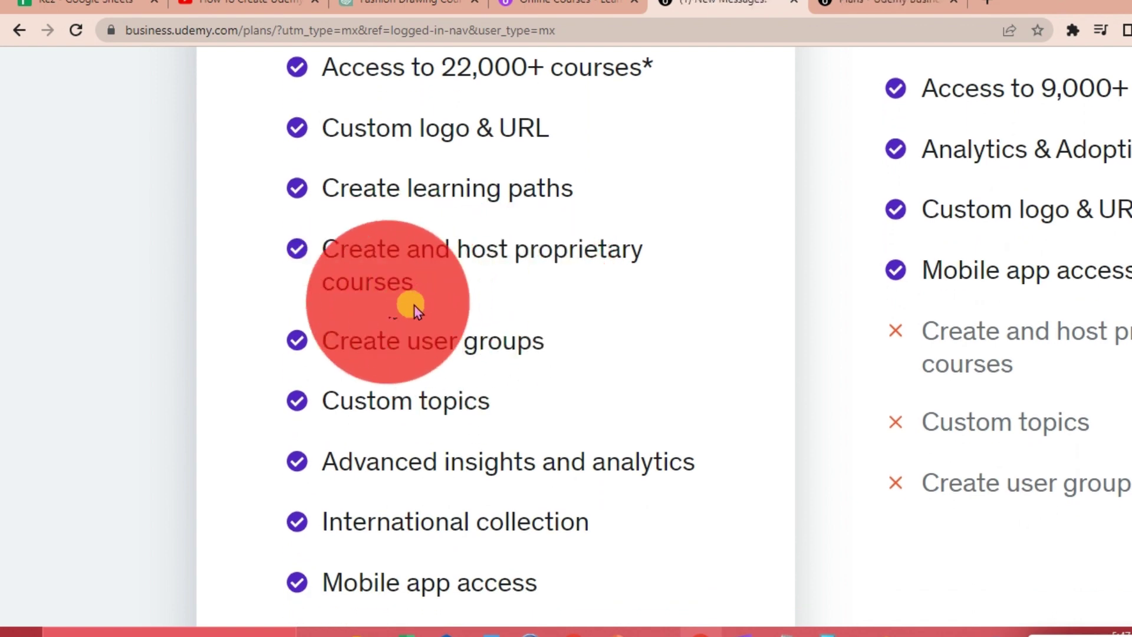
scroll(438, 353, "down", 1)
scroll(437, 353, "down", 1)
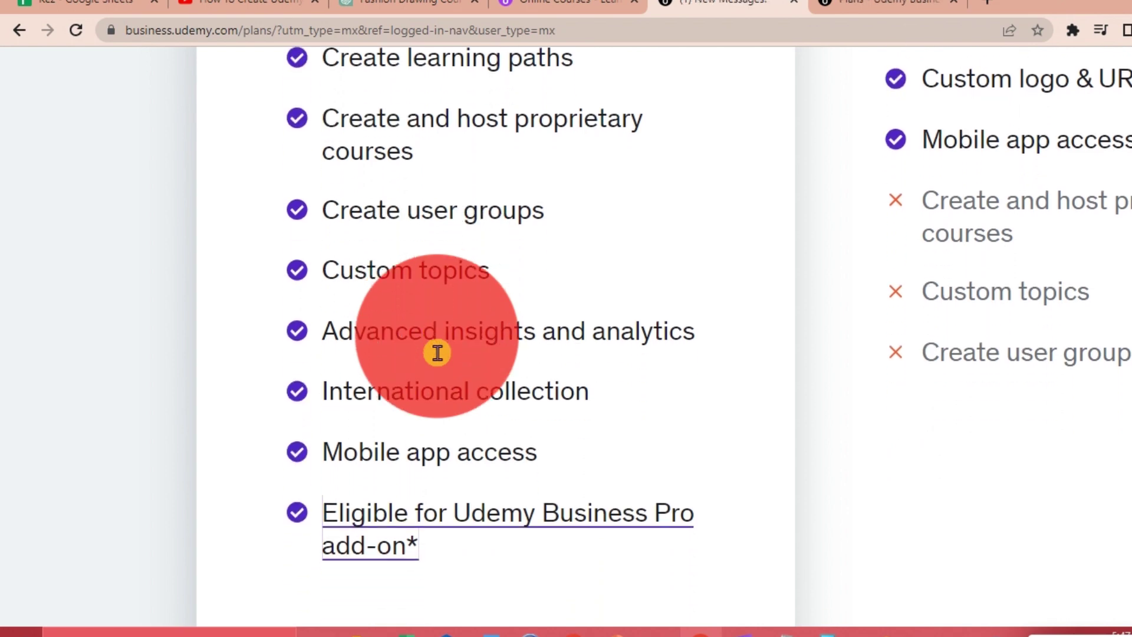
scroll(437, 353, "down", 2)
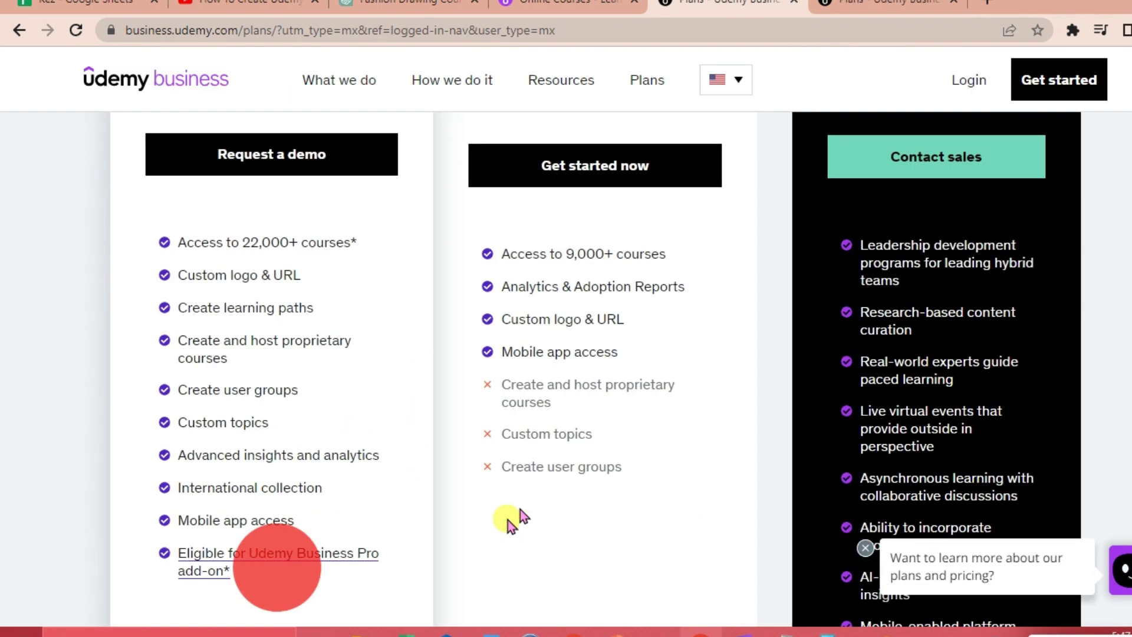
scroll(655, 302, "up", 5)
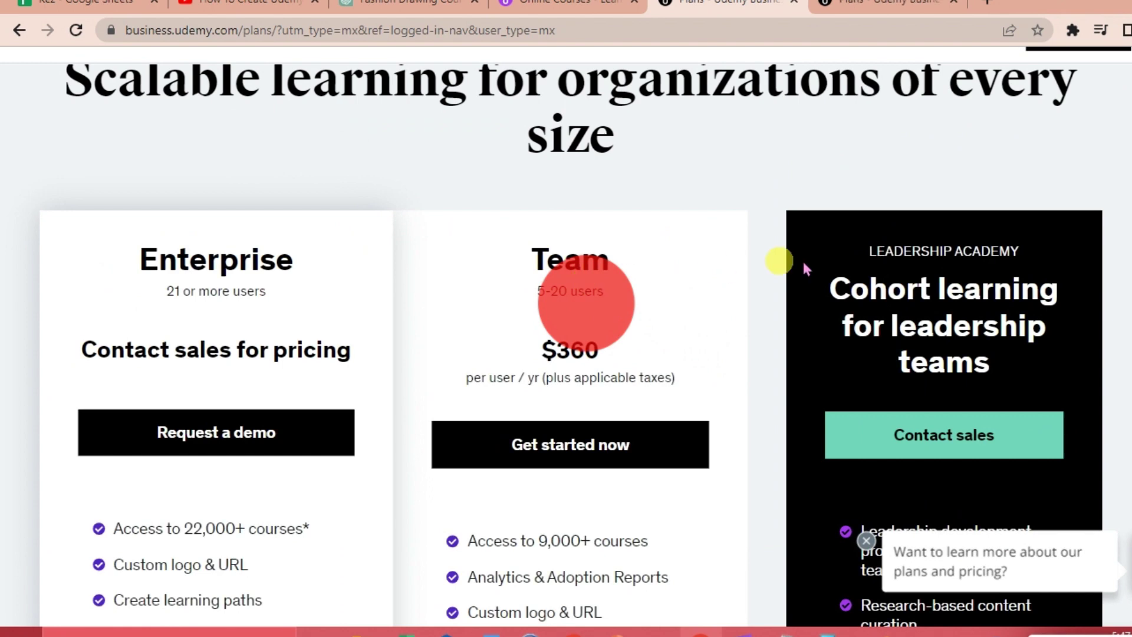
Start the Team plan's 14-day free trial sign-up with Get started now.
left_click(553, 442)
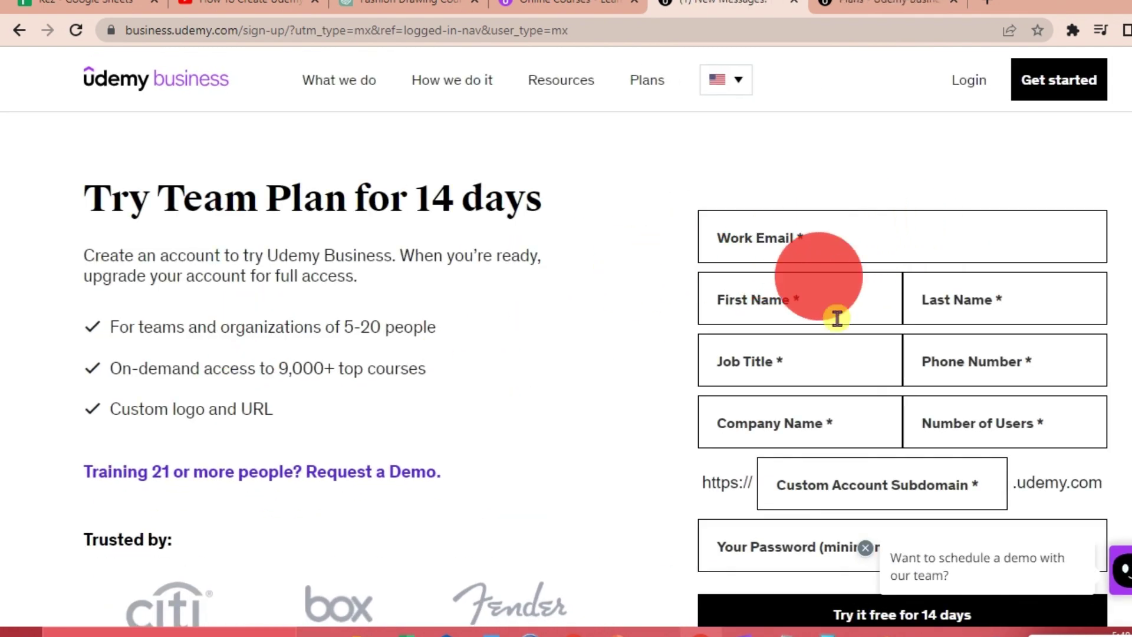
scroll(887, 424, "down", 2)
scroll(886, 433, "up", 2)
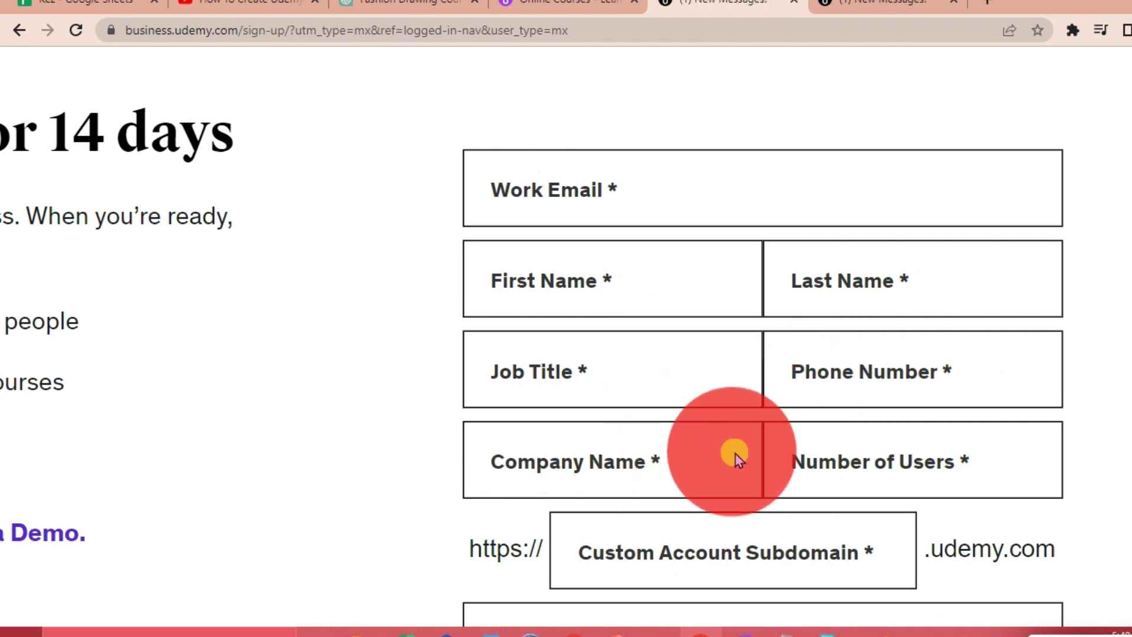
scroll(896, 462, "down", 2)
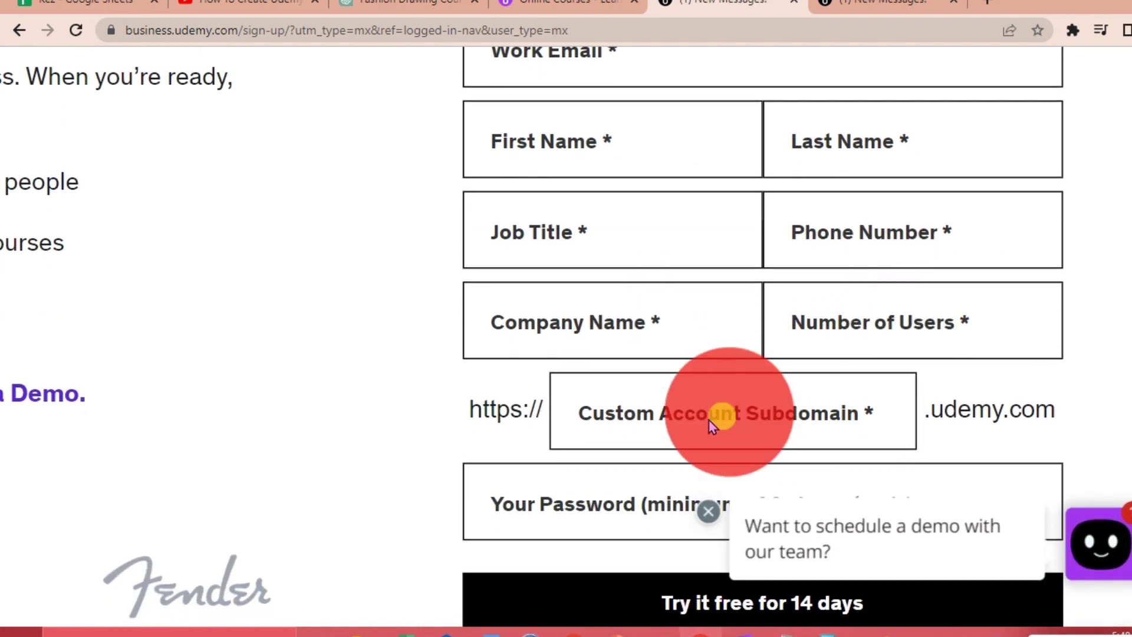
scroll(712, 425, "down", 1)
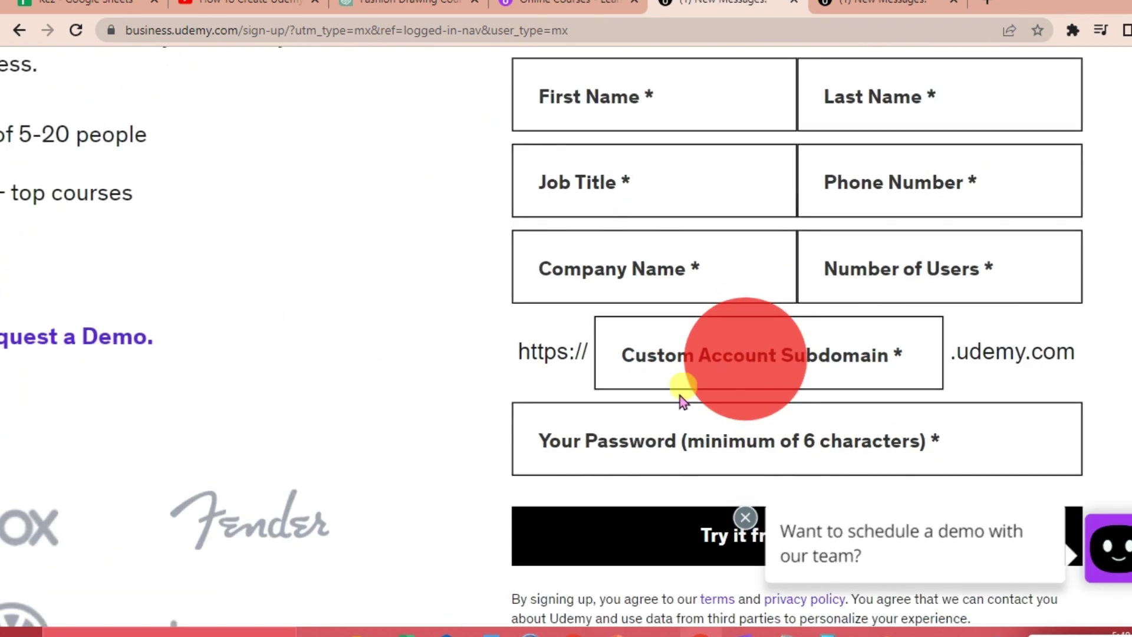
scroll(624, 437, "down", 1)
scroll(624, 441, "down", 1)
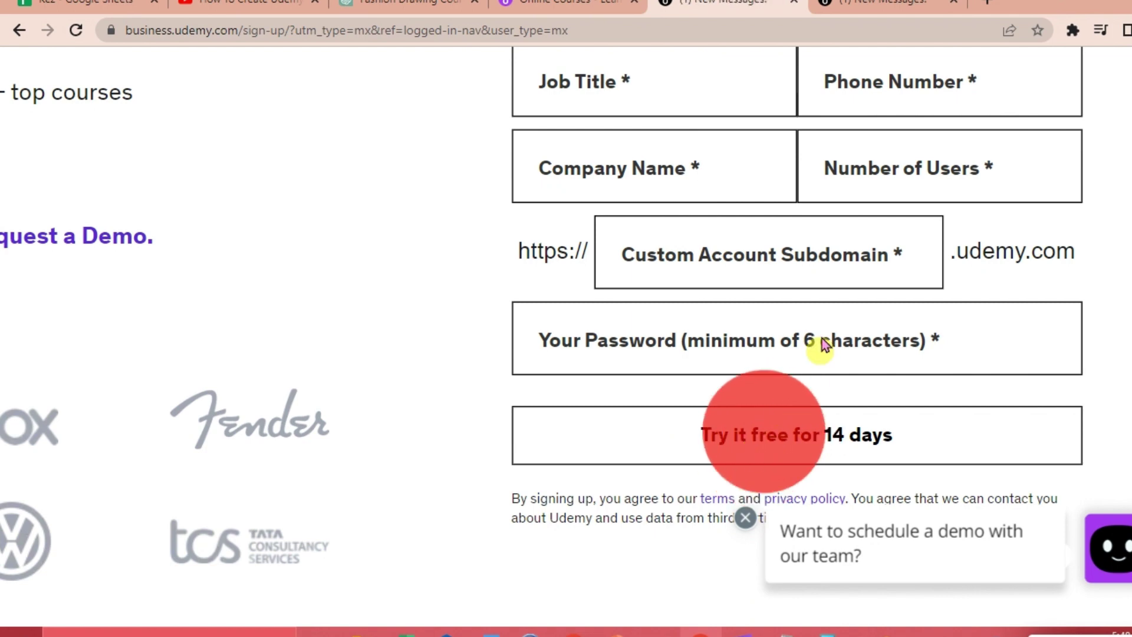
scroll(822, 340, "up", 3)
scroll(796, 302, "up", 2)
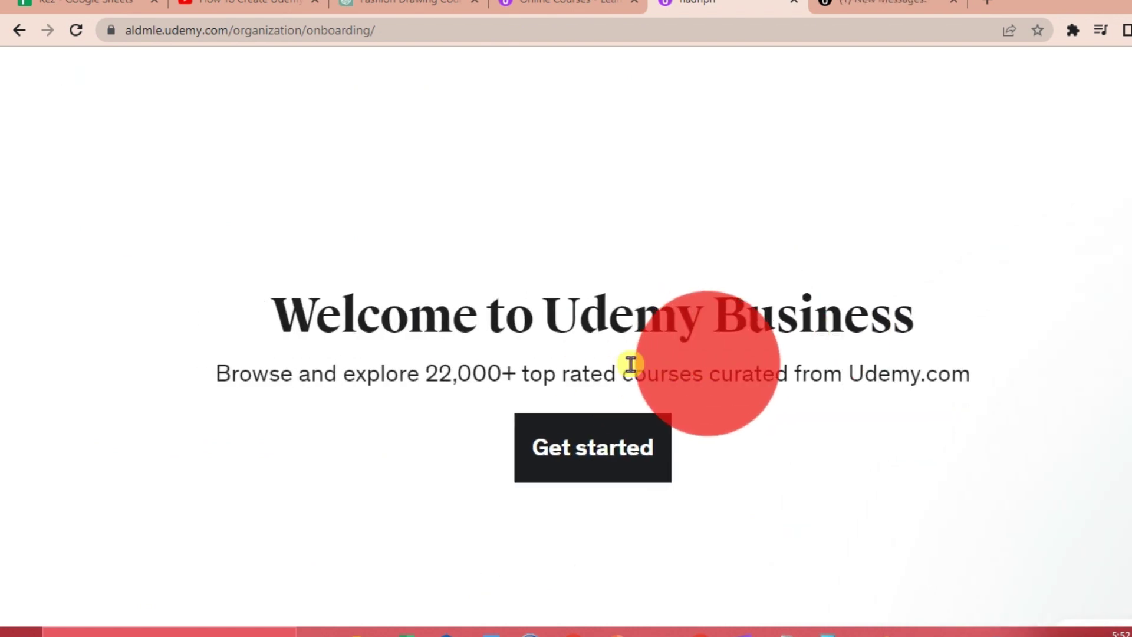
Begin onboarding and decline learning reminders with 'No, thanks. I'll learn on my own'.
left_click(599, 451)
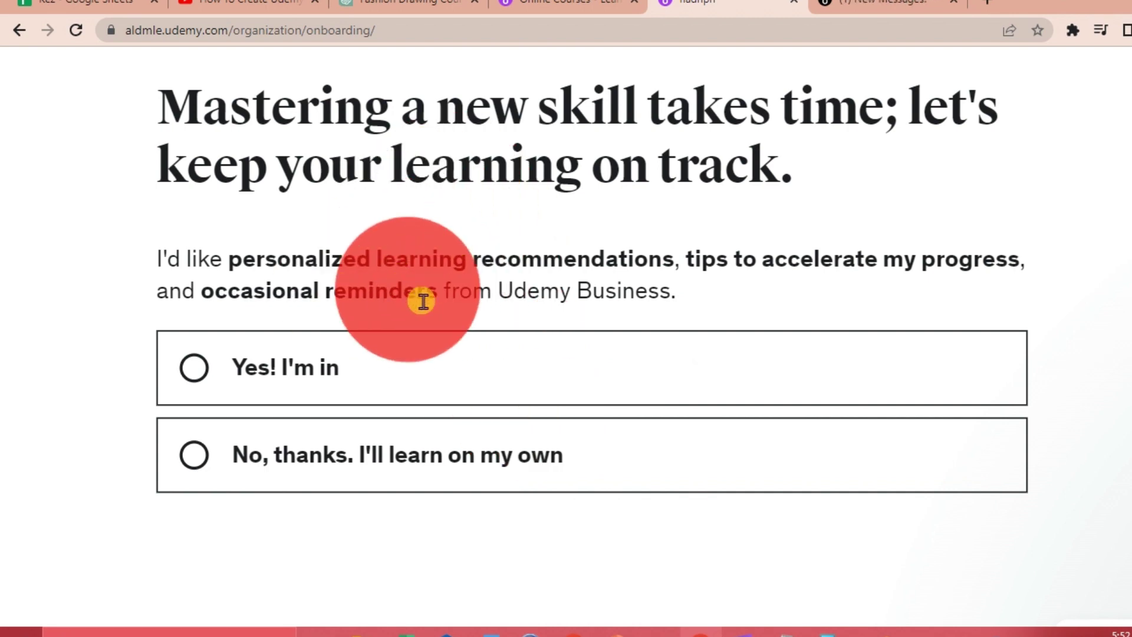
key("ctrl+minus")
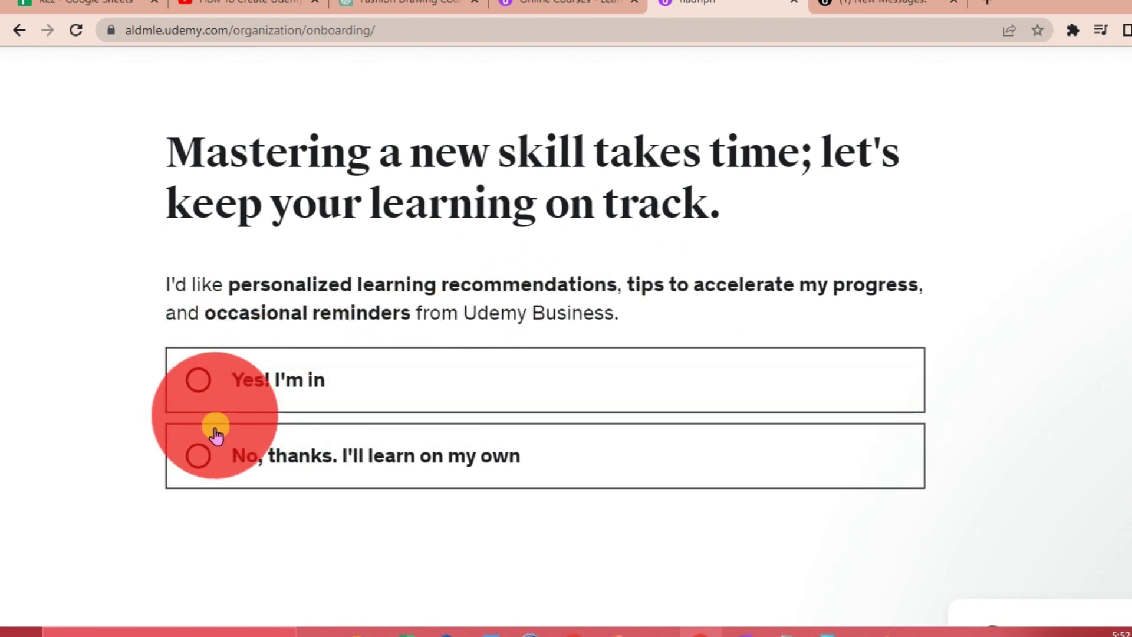
left_click(199, 455)
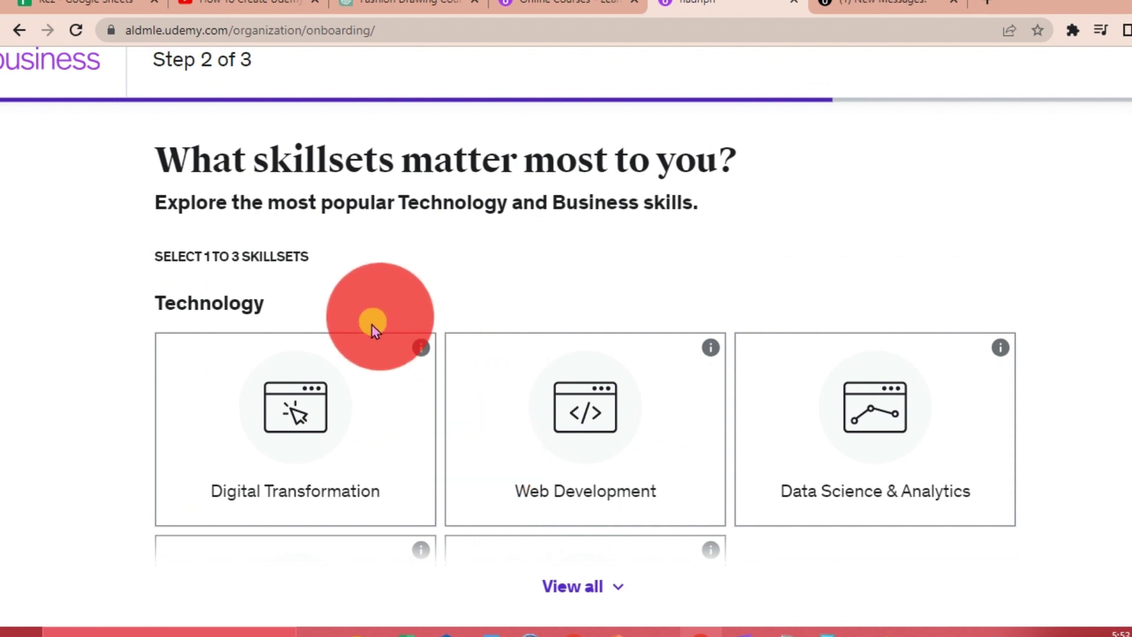
scroll(389, 390, "down", 1)
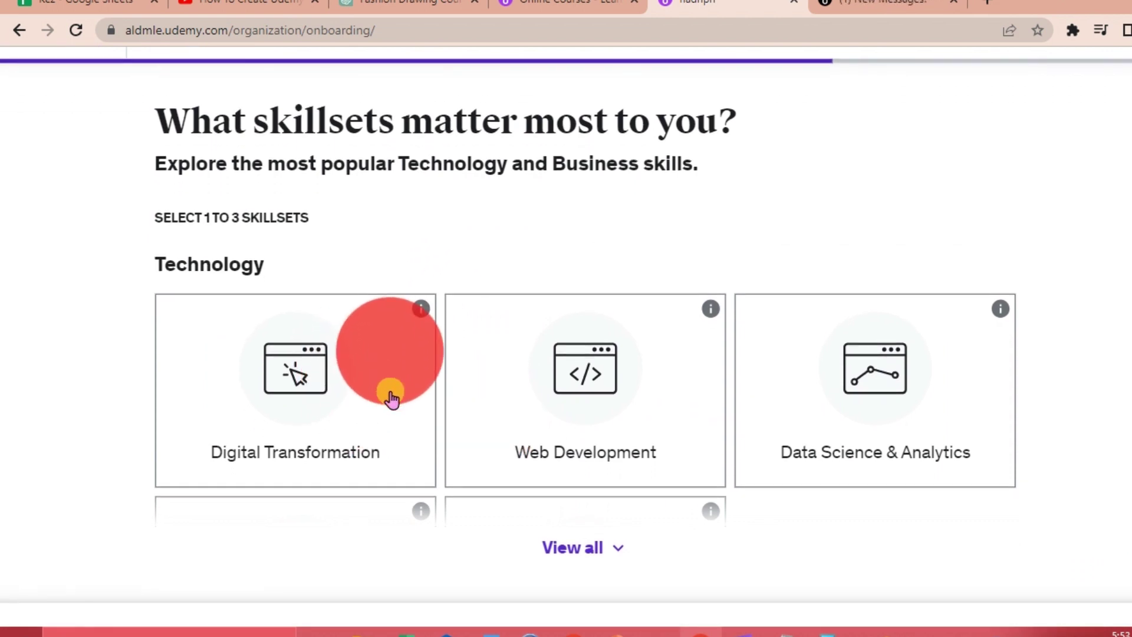
scroll(531, 416, "down", 2)
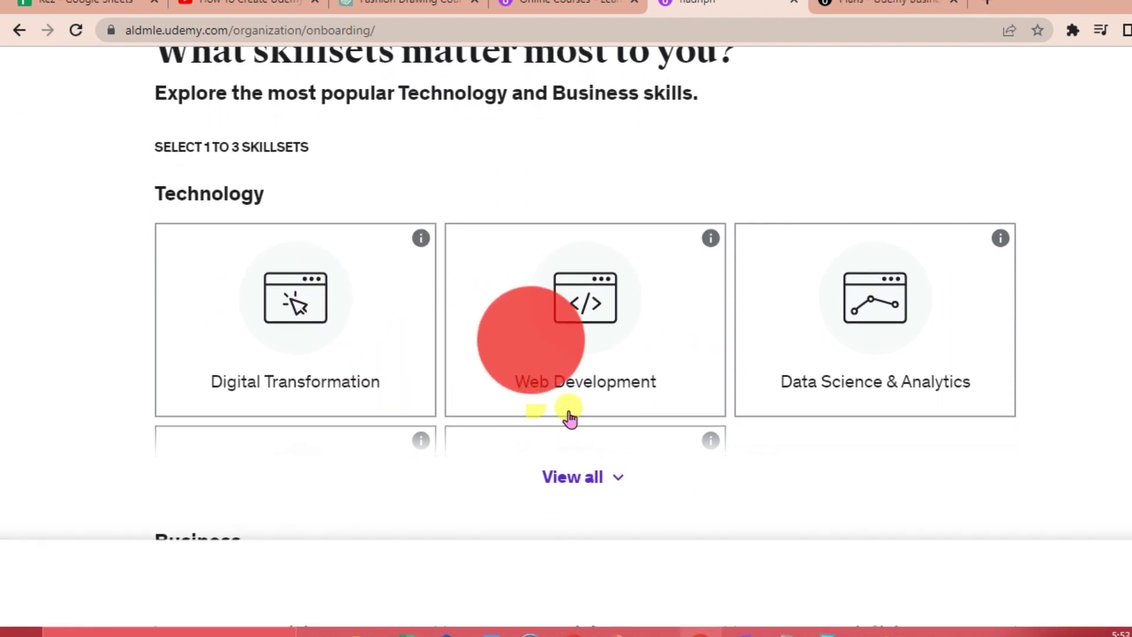
Select Communications Essentials and Business Skills Essentials skillsets and advance to step 3.
left_click(619, 481)
scroll(655, 443, "down", 2)
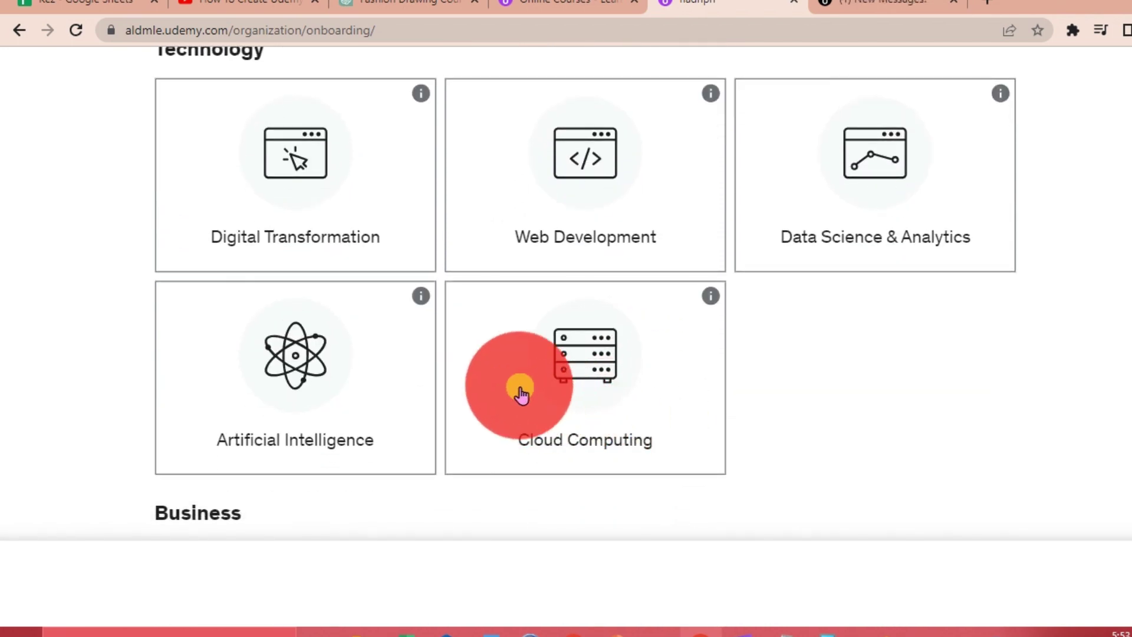
scroll(452, 408, "down", 3)
scroll(442, 416, "down", 1)
scroll(437, 420, "down", 1)
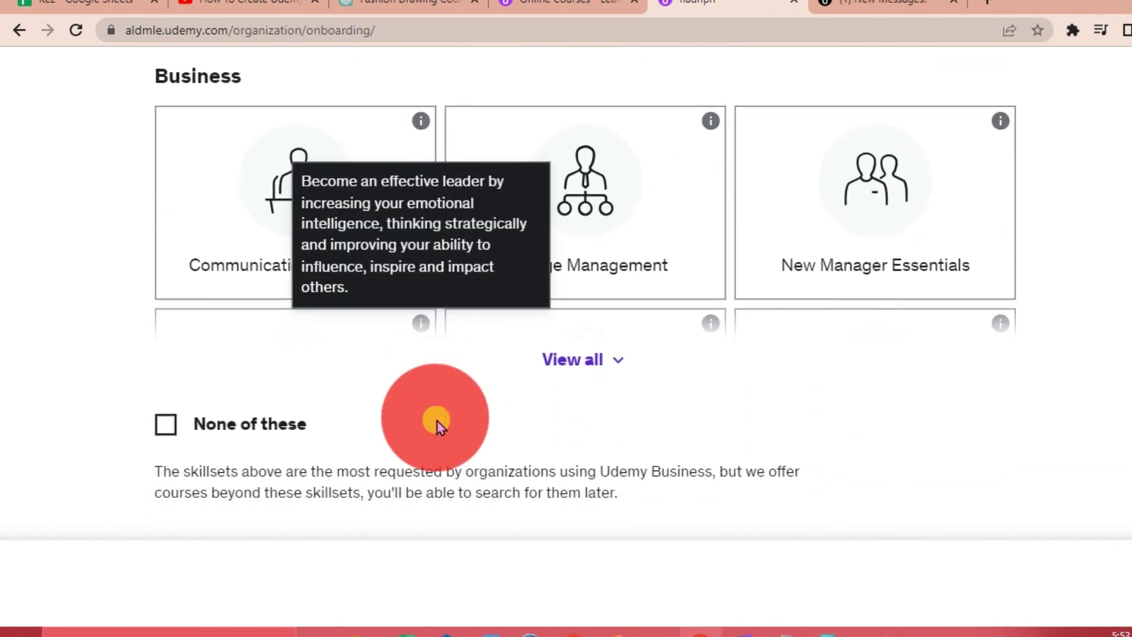
left_click(353, 279)
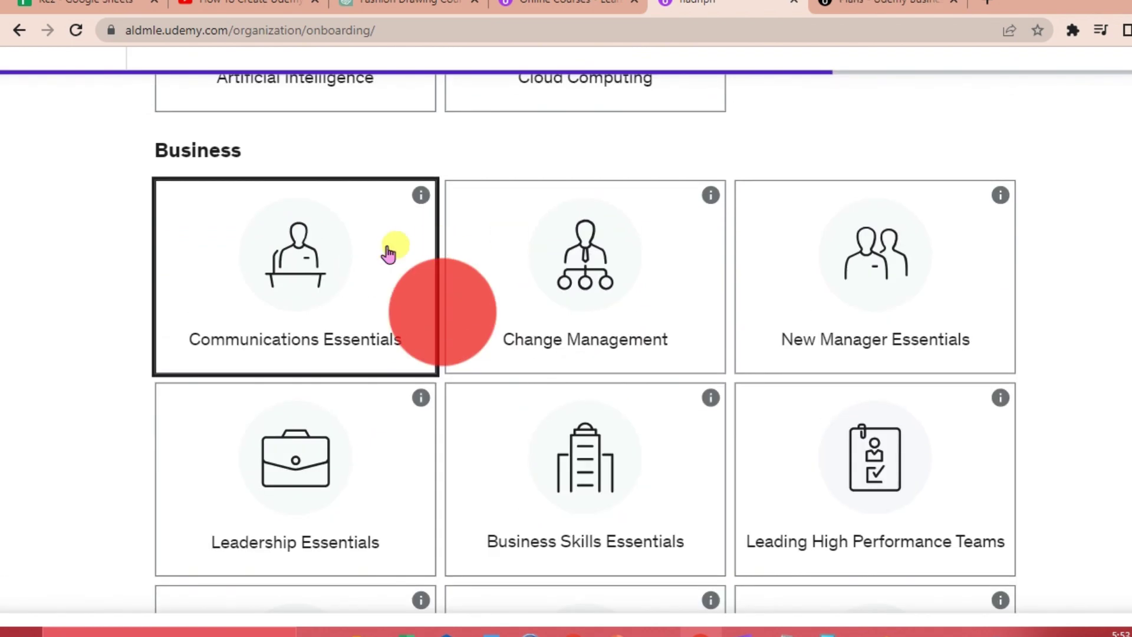
scroll(530, 372, "down", 2)
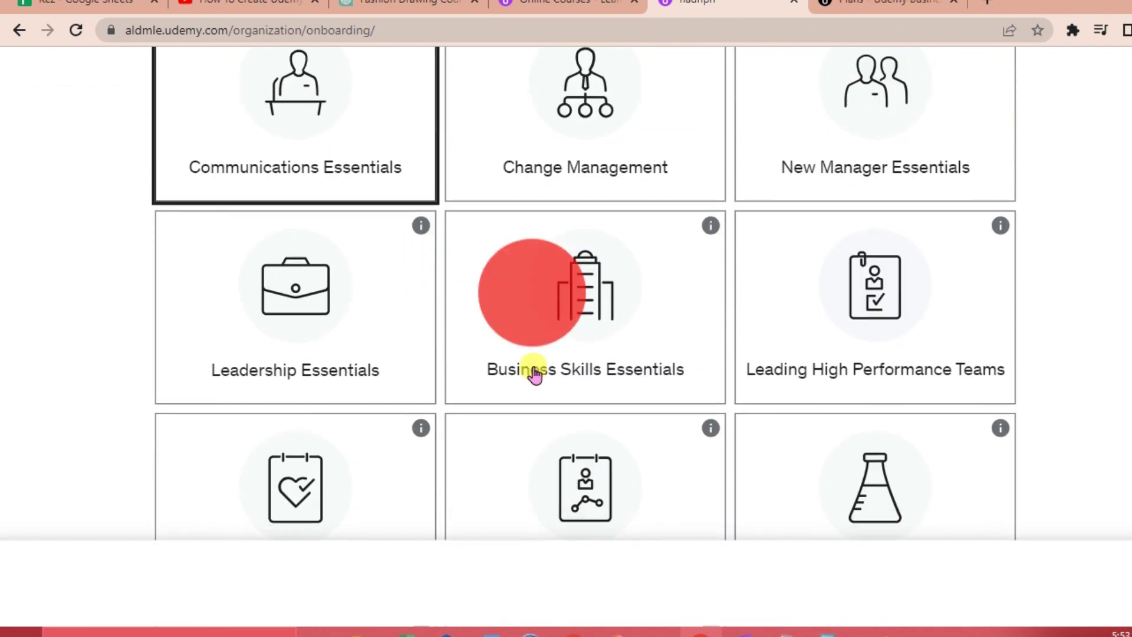
left_click(535, 305)
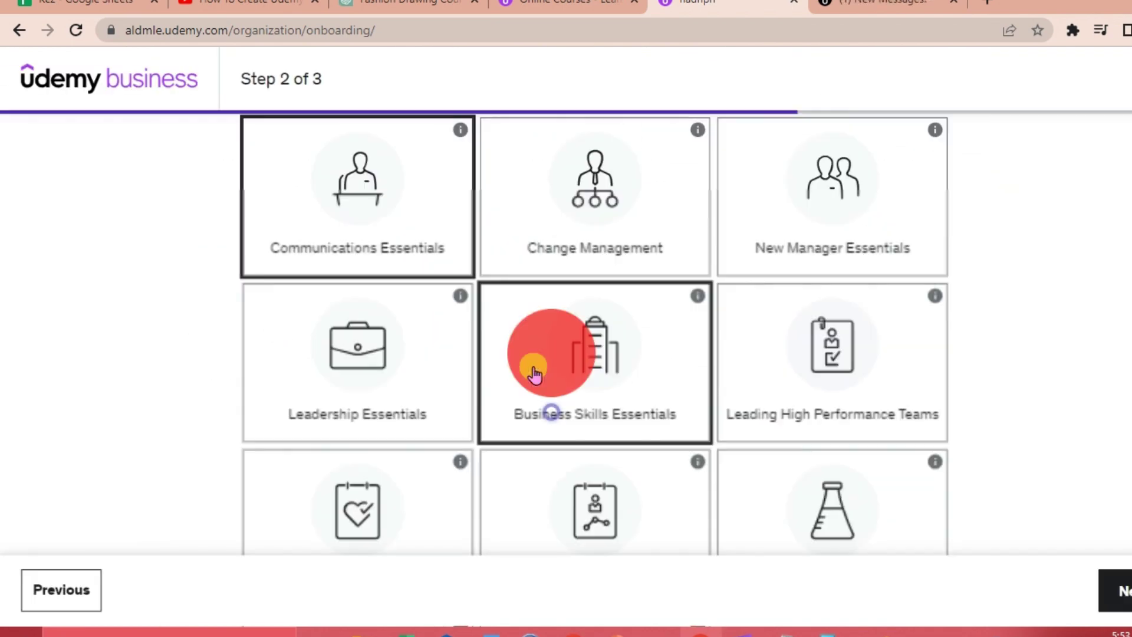
left_click(1122, 588)
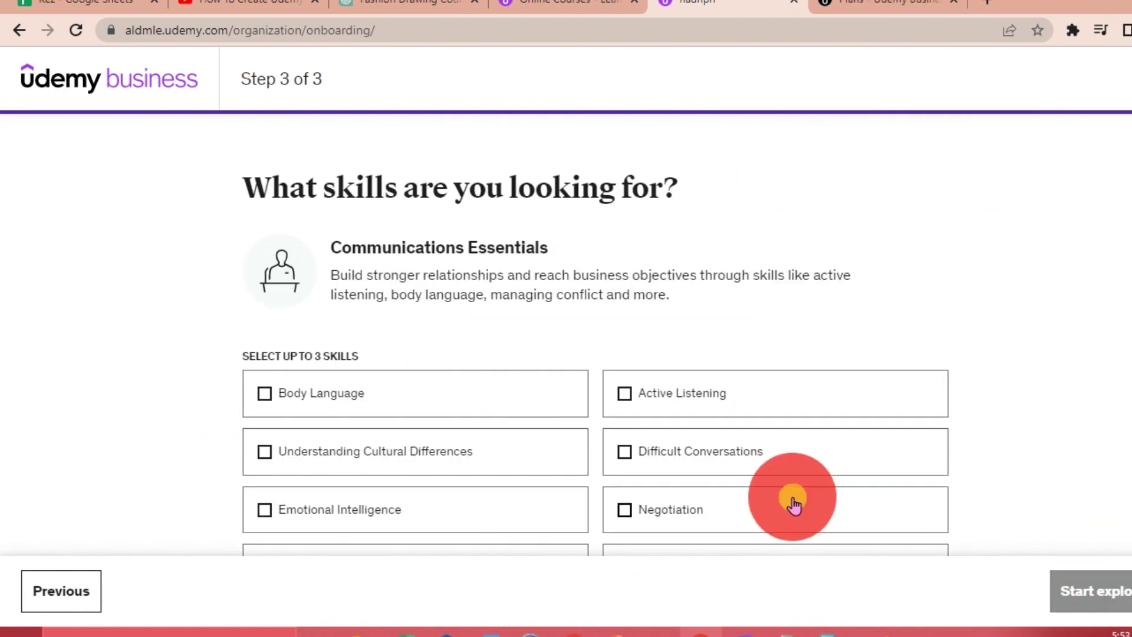
scroll(546, 380, "down", 1)
scroll(545, 381, "down", 2)
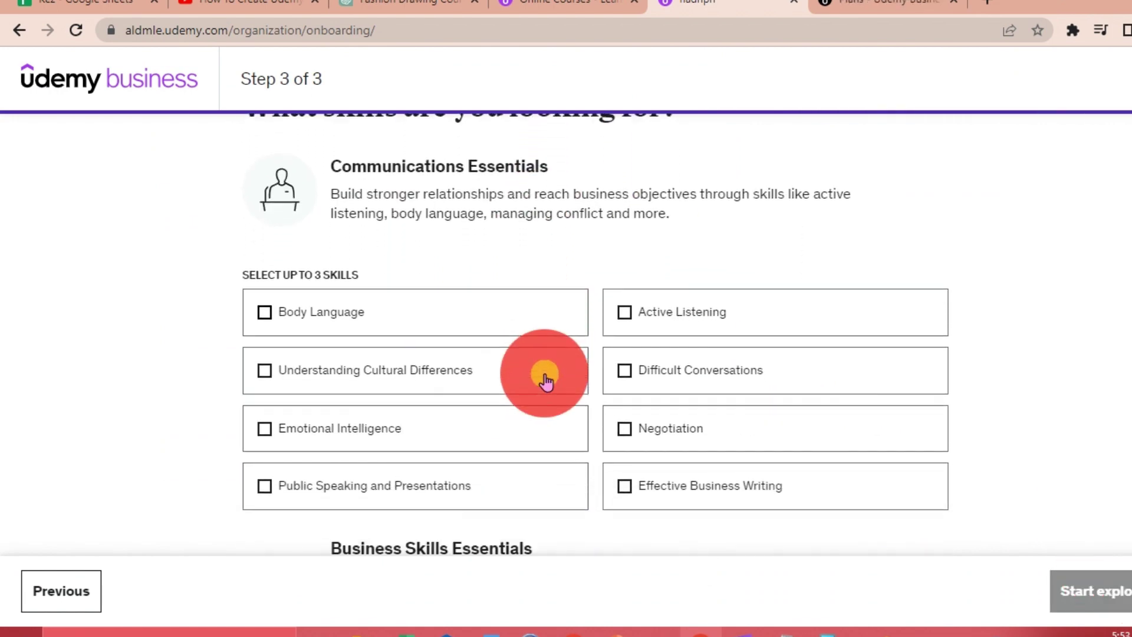
scroll(546, 381, "down", 1)
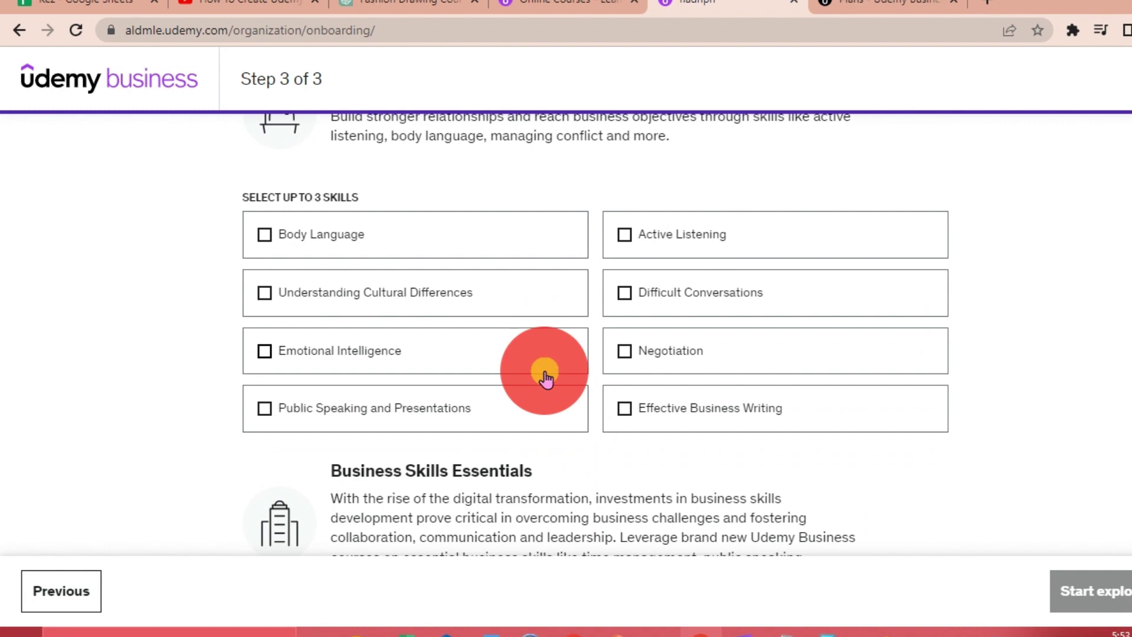
Choose the Negotiation and Public Speaking skills and finish onboarding with Start exploring.
left_click(626, 351)
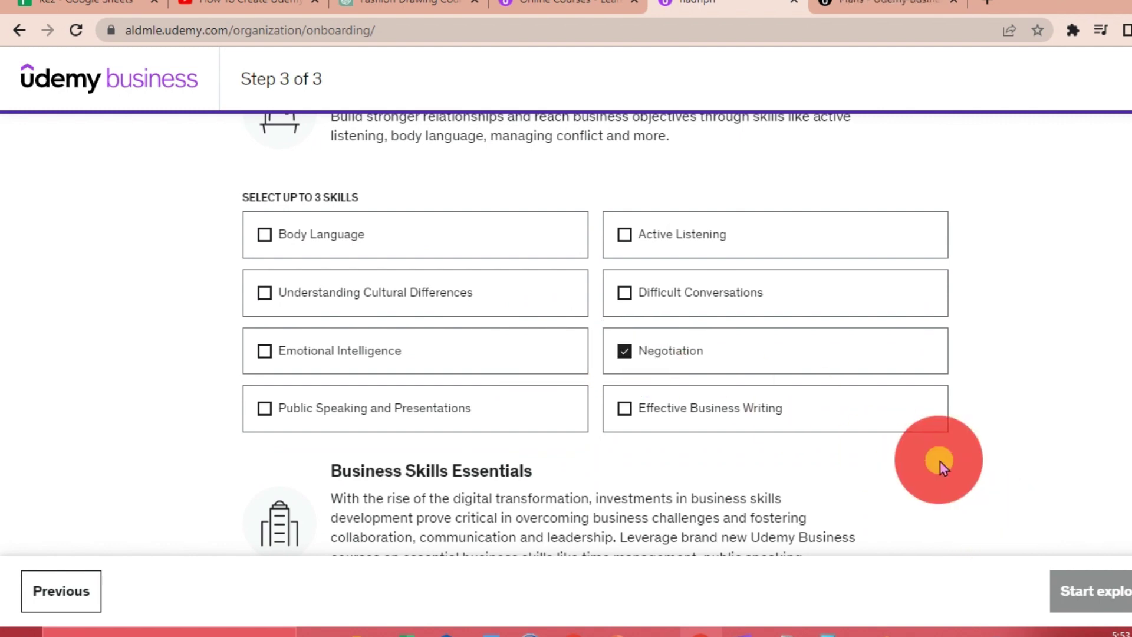
scroll(940, 461, "down", 2)
scroll(940, 461, "down", 1)
scroll(940, 461, "down", 1)
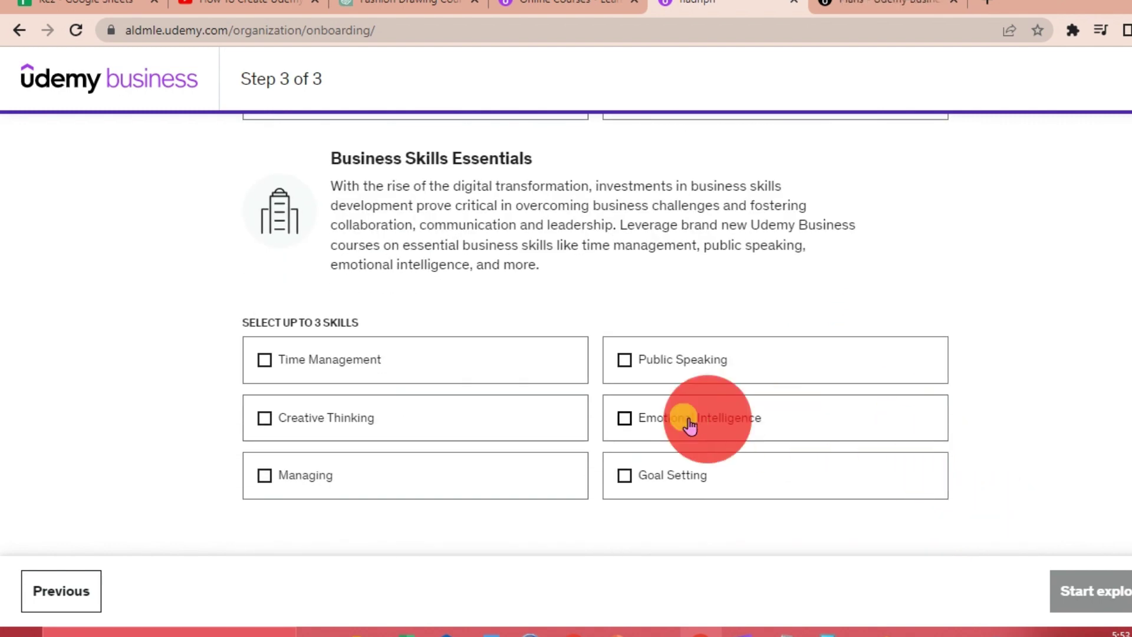
left_click(625, 363)
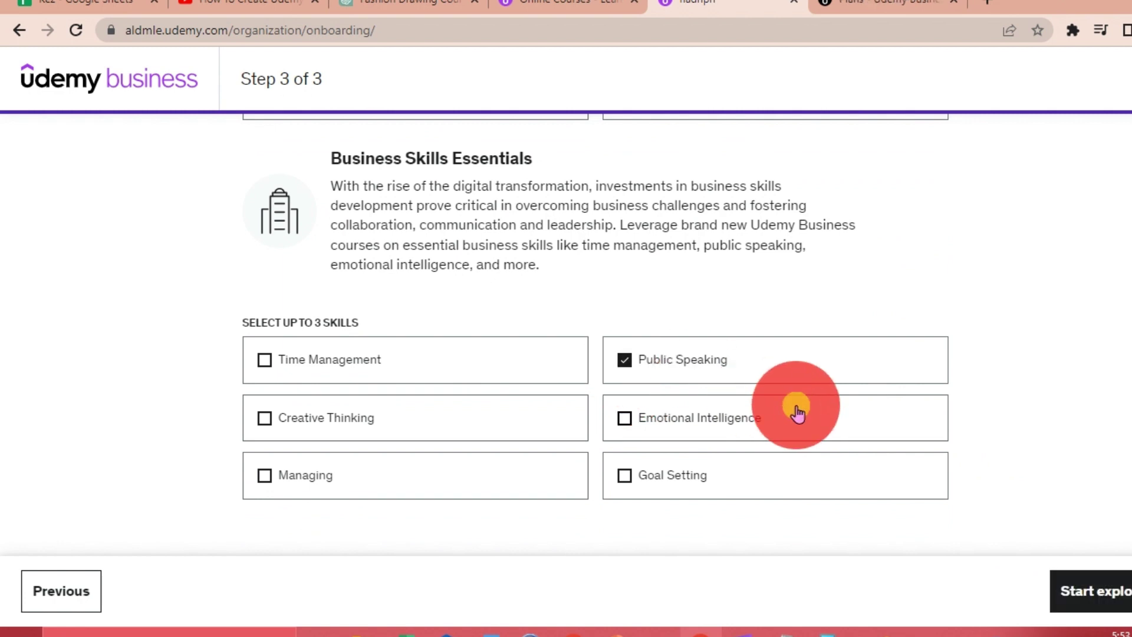
left_click(1102, 594)
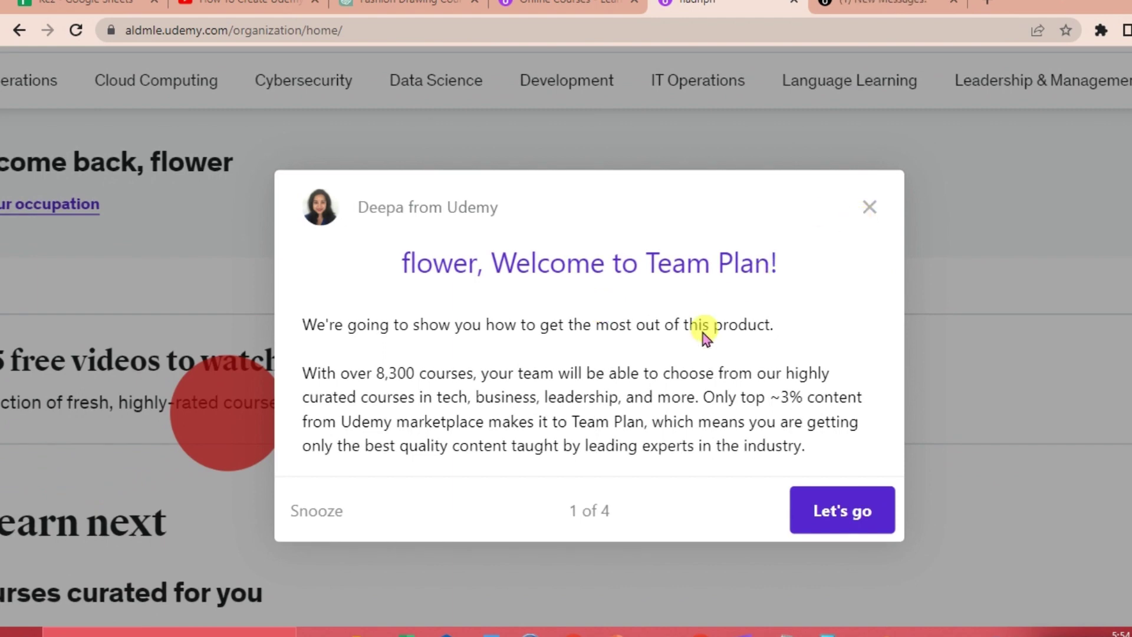
Close the Team Plan welcome tour message.
left_click(878, 209)
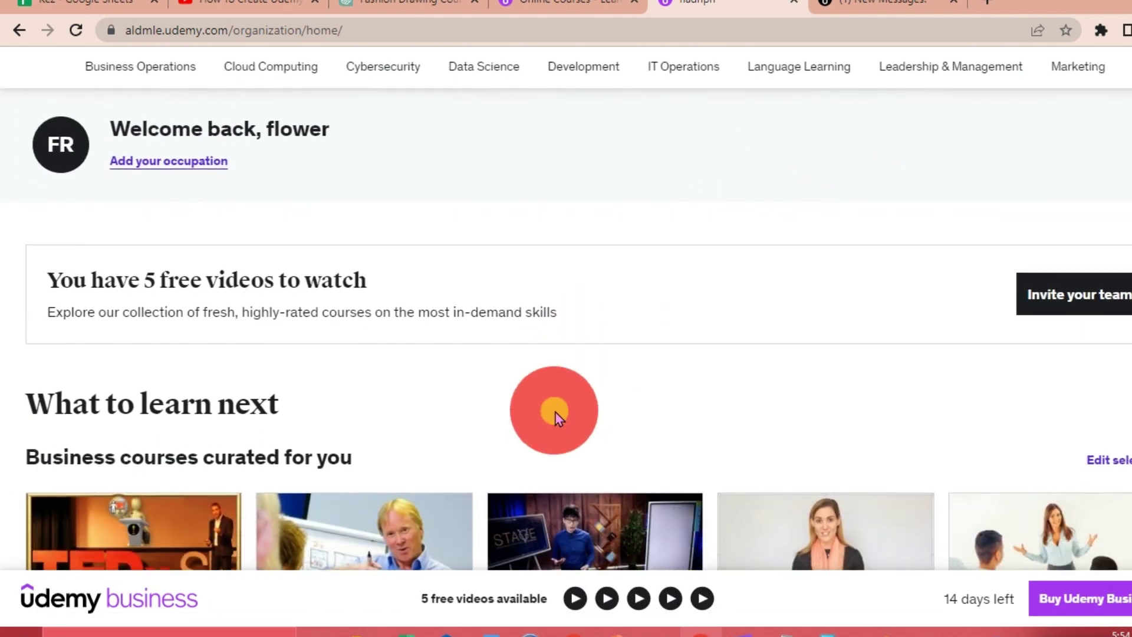
scroll(556, 412, "up", 1)
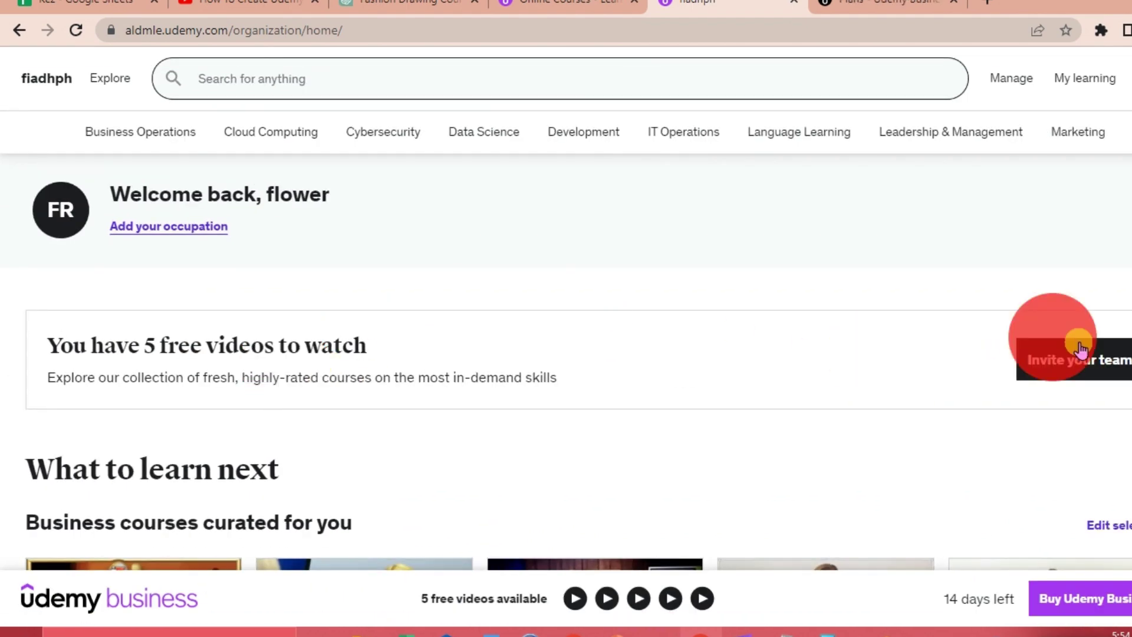
Go to Insights and reporting via user management and zoom to read the adoption funnel.
left_click(1068, 361)
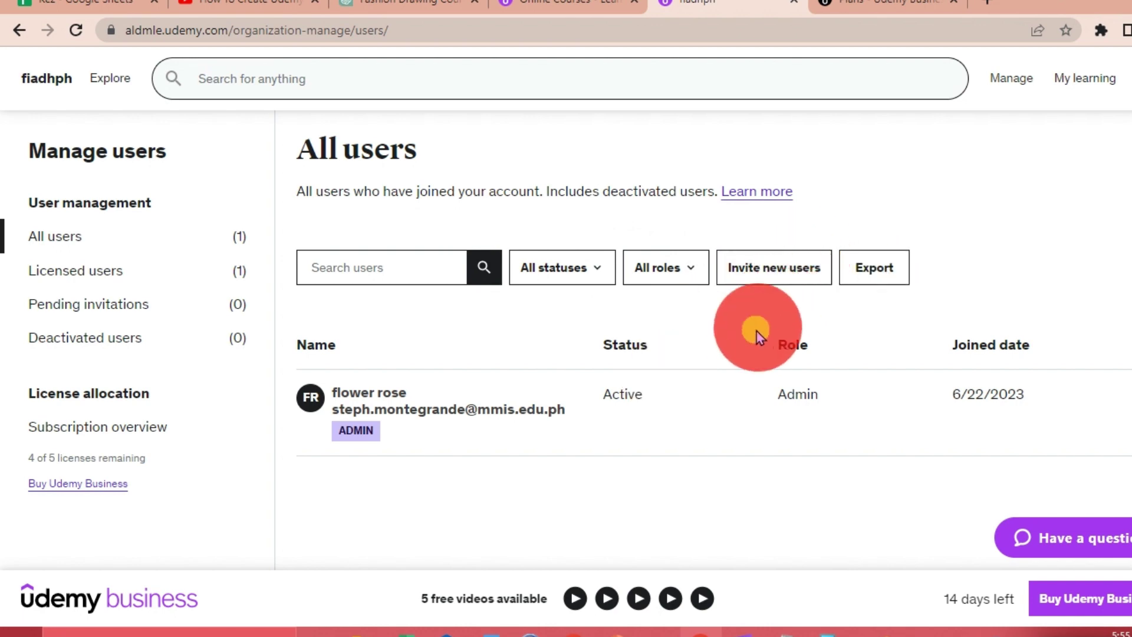
mouse_move(1011, 78)
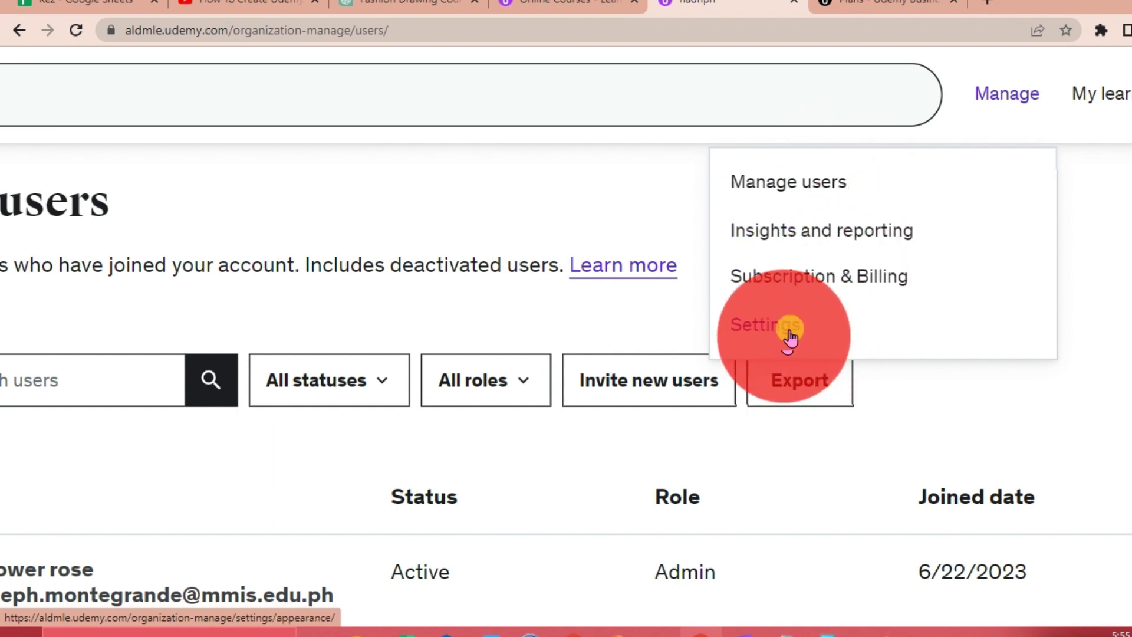
left_click(808, 238)
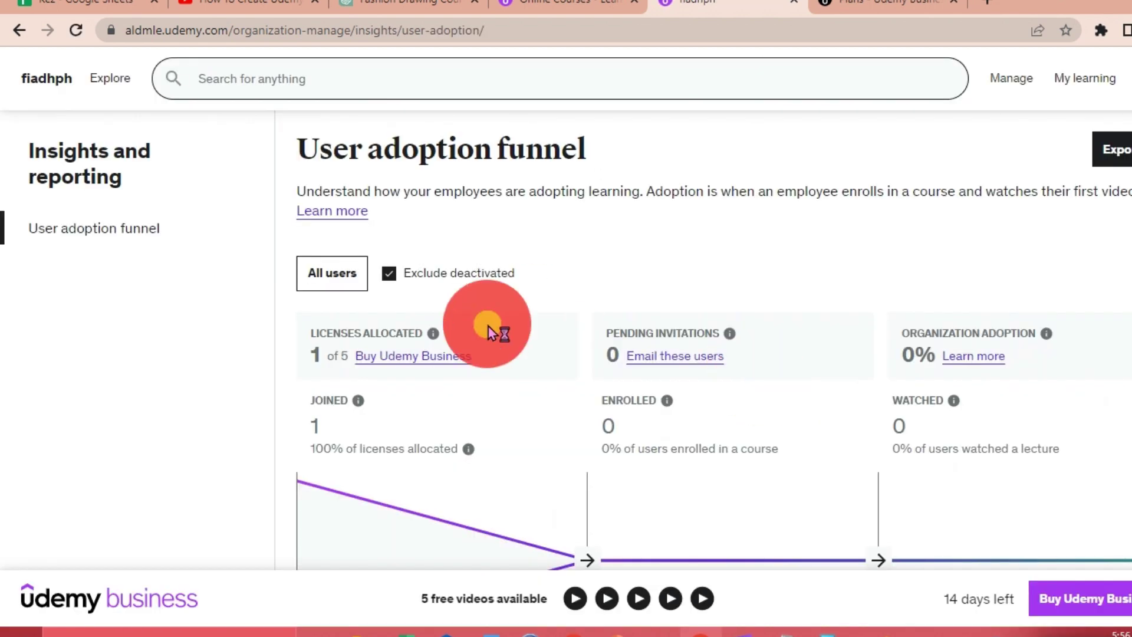
scroll(515, 396, "down", 2)
scroll(561, 408, "down", 2)
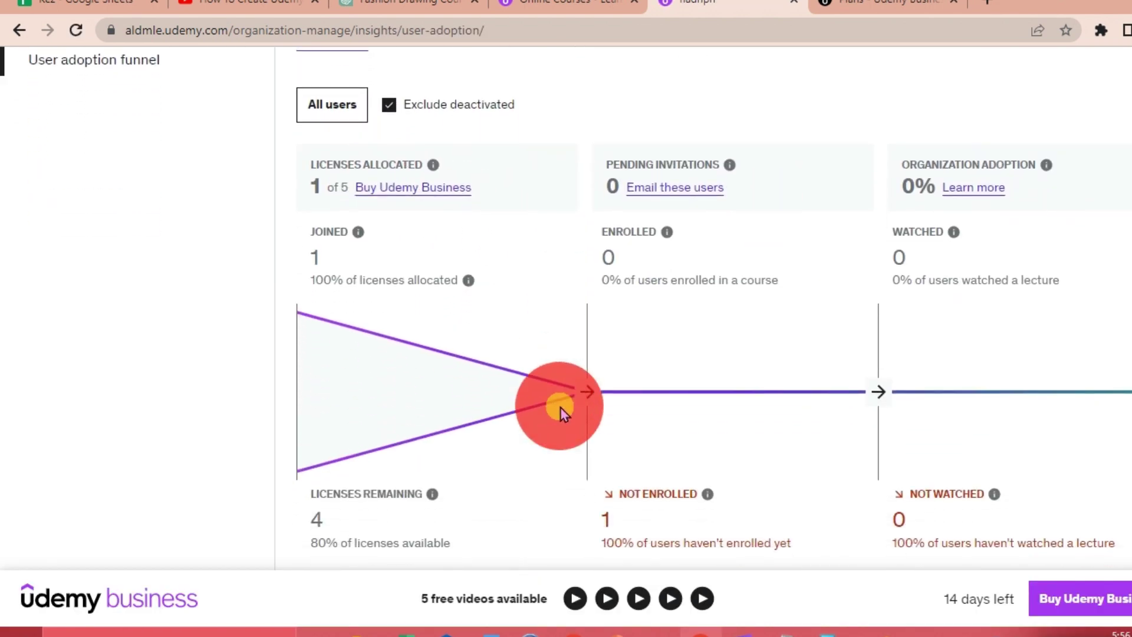
key("ctrl+plus")
key("ctrl+plus")
key("ctrl+minus")
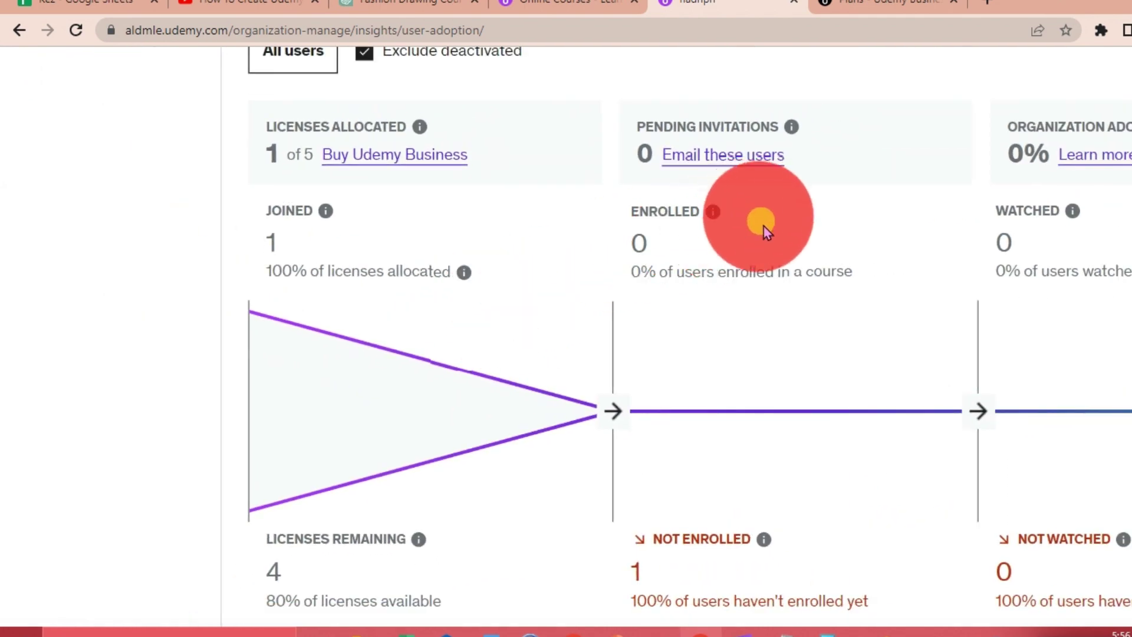
key("ctrl+minus")
scroll(826, 387, "up", 1)
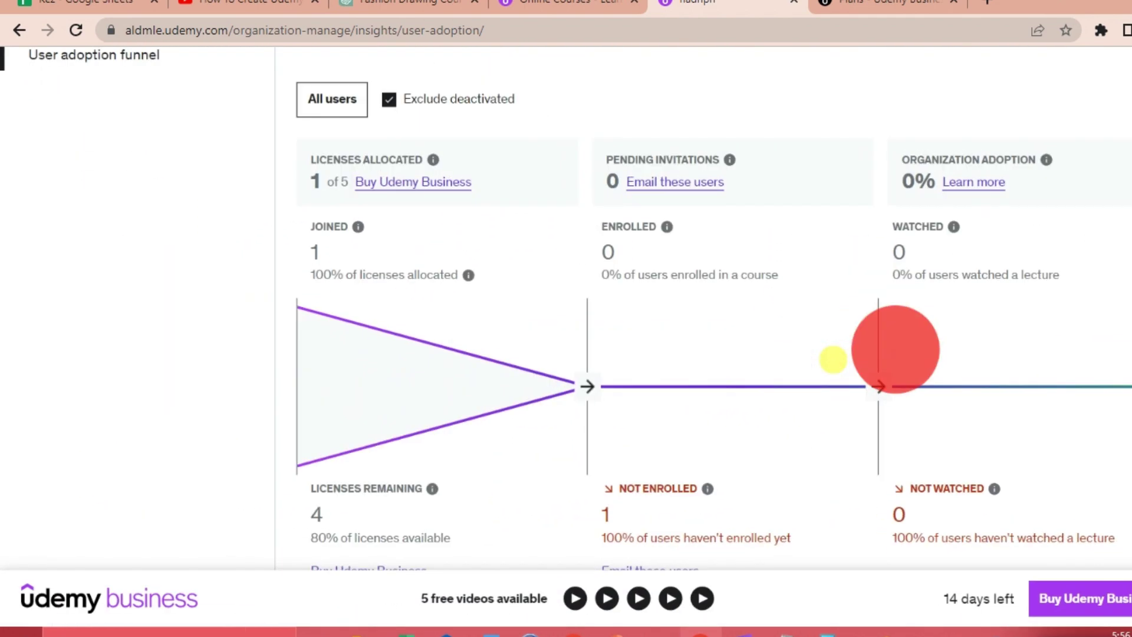
scroll(806, 334, "up", 2)
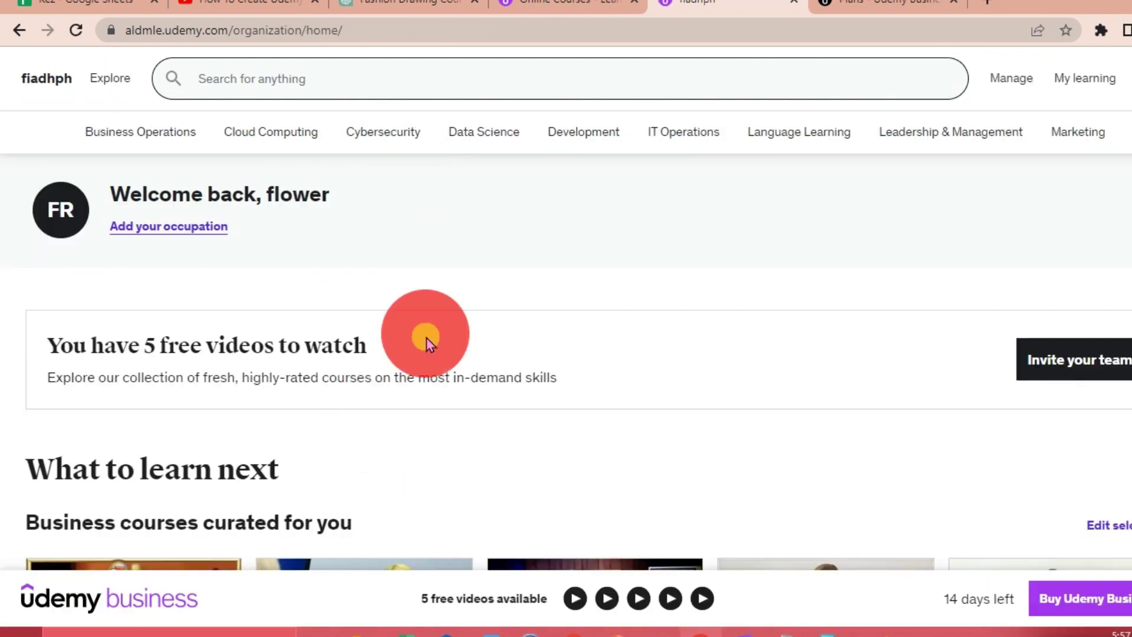
scroll(435, 308, "down", 2)
scroll(436, 309, "down", 2)
mouse_move(363, 363)
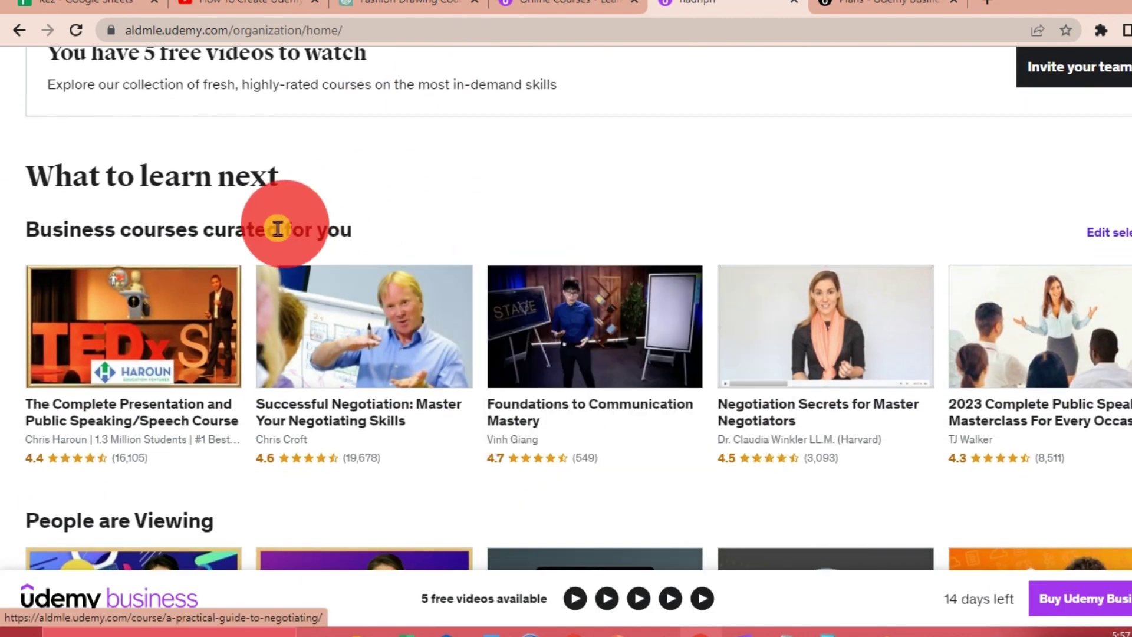
scroll(190, 273, "up", 2)
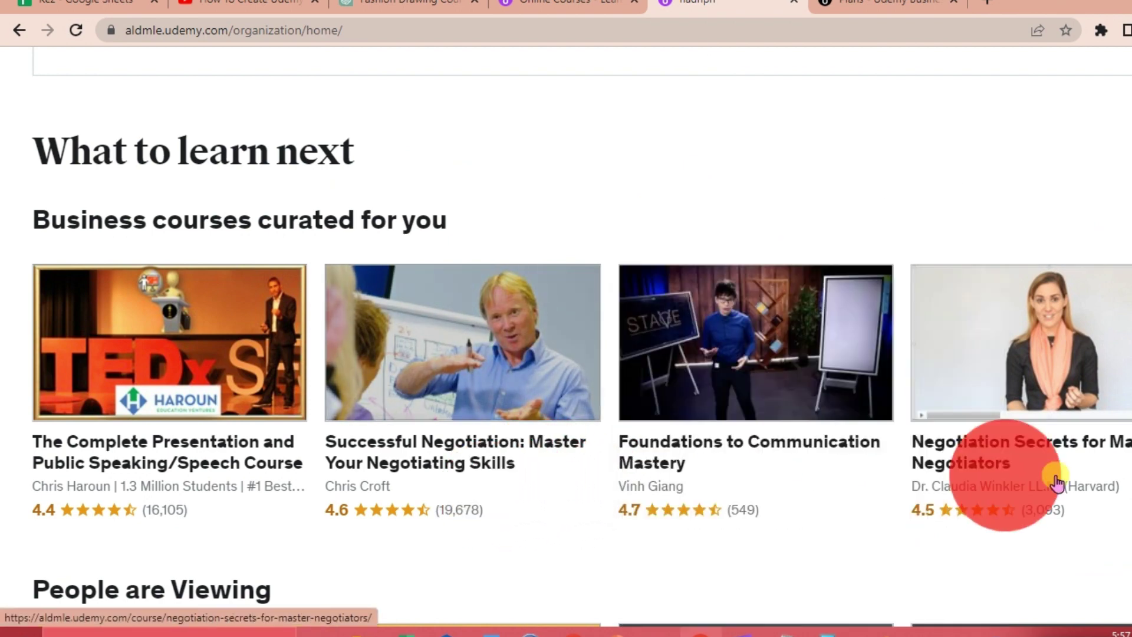
scroll(1017, 484, "right", 2)
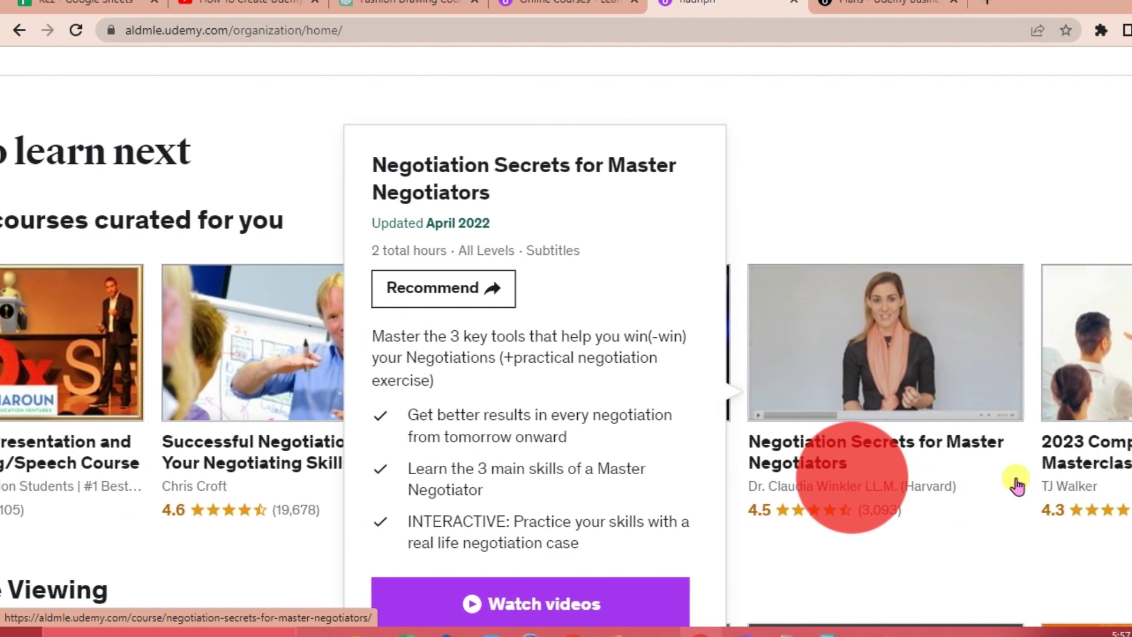
scroll(1017, 484, "right", 2)
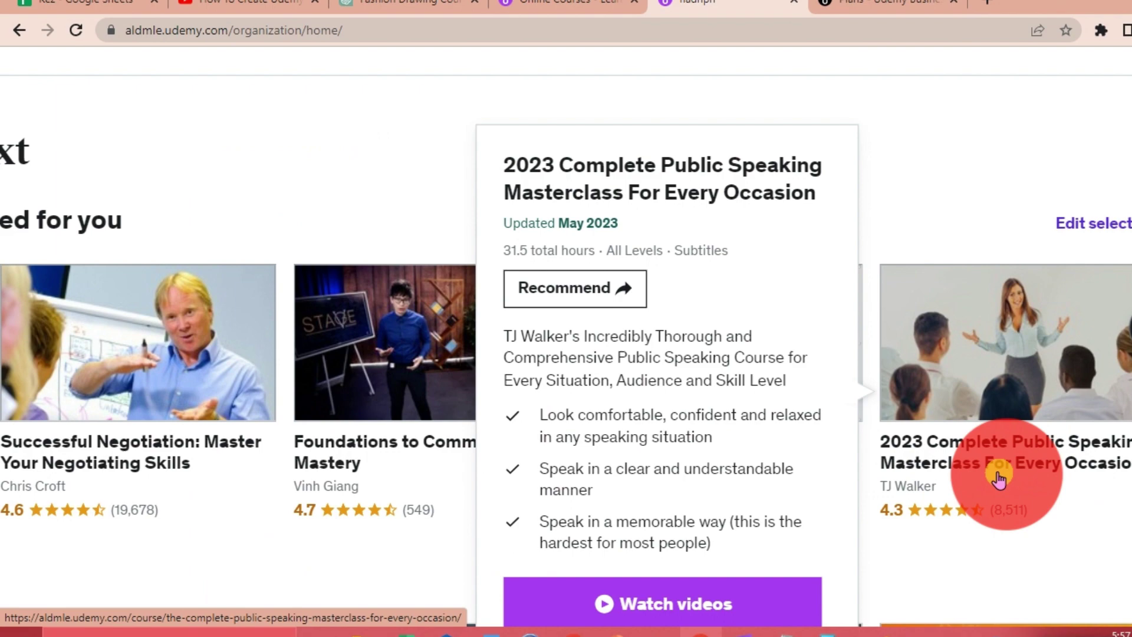
mouse_move(363, 327)
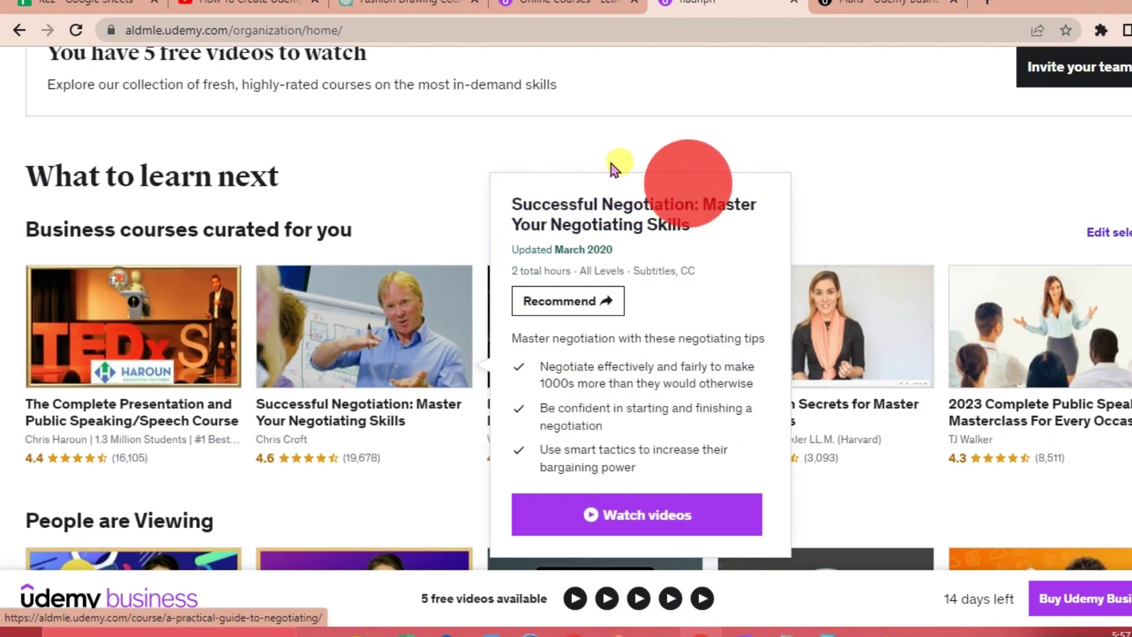
scroll(568, 178, "up", 2)
scroll(566, 265, "up", 1)
scroll(571, 274, "down", 3)
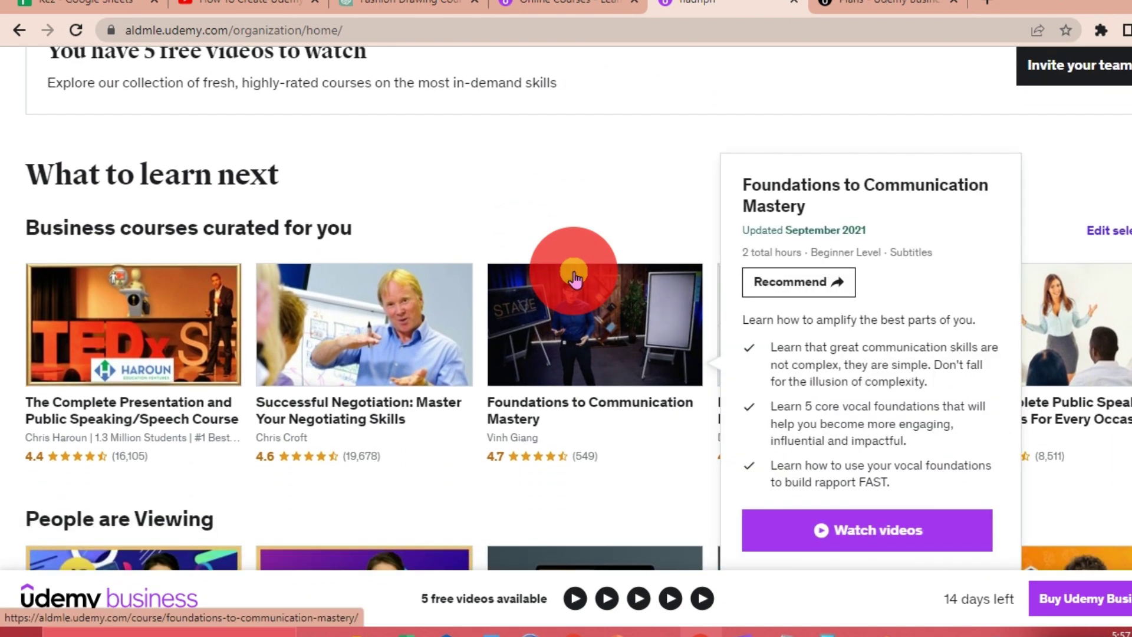
scroll(574, 273, "down", 1)
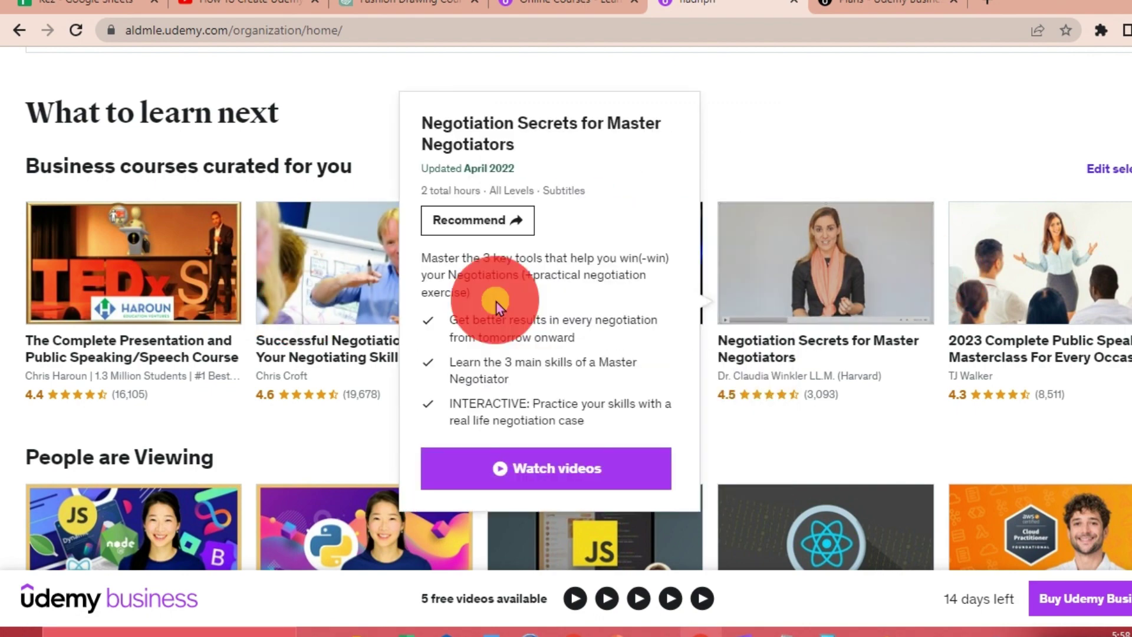
View the Successful Negotiation: Master Your Negotiating Skills course page, then return home.
left_click(302, 358)
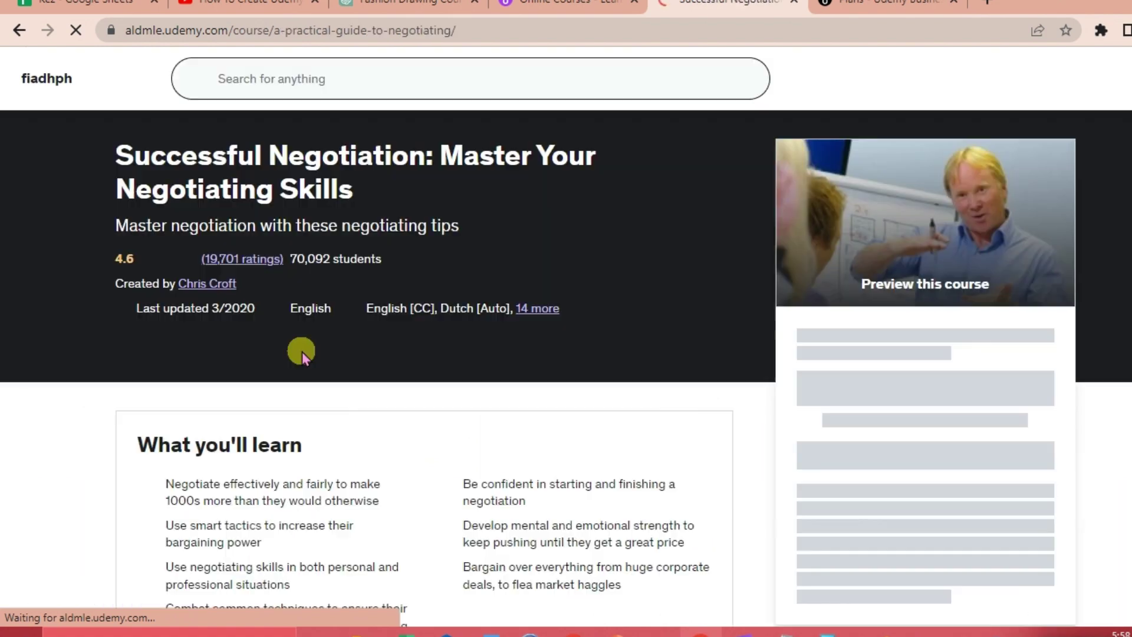
scroll(500, 409, "down", 5)
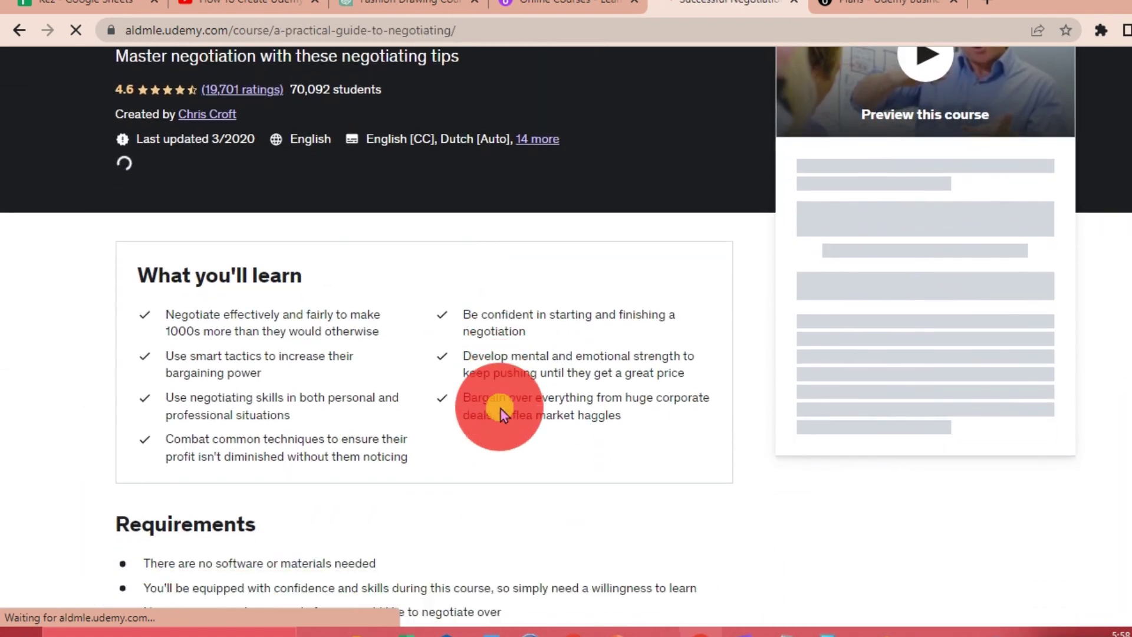
scroll(392, 319, "up", 2)
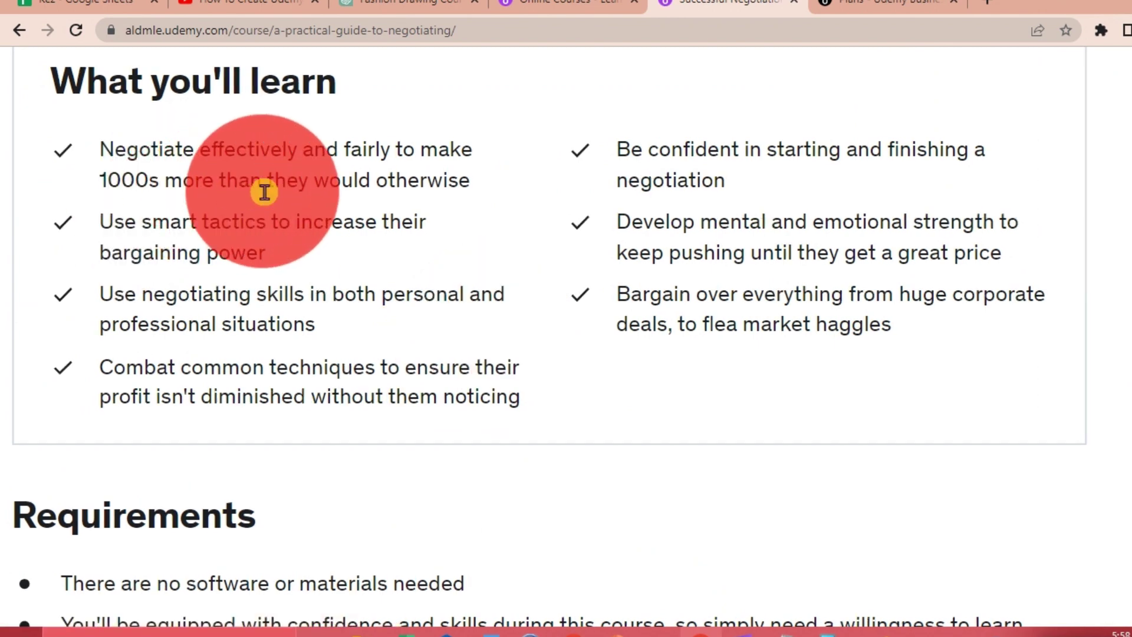
scroll(265, 221, "down", 3, "ctrl")
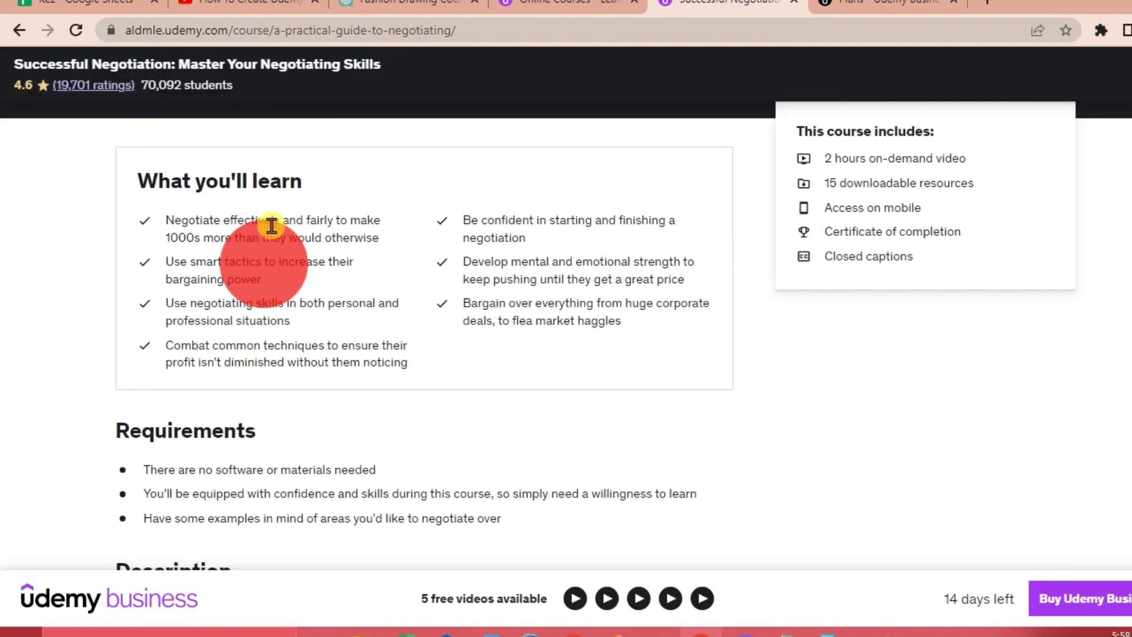
scroll(548, 200, "up", 3)
scroll(890, 380, "up", 2, "ctrl")
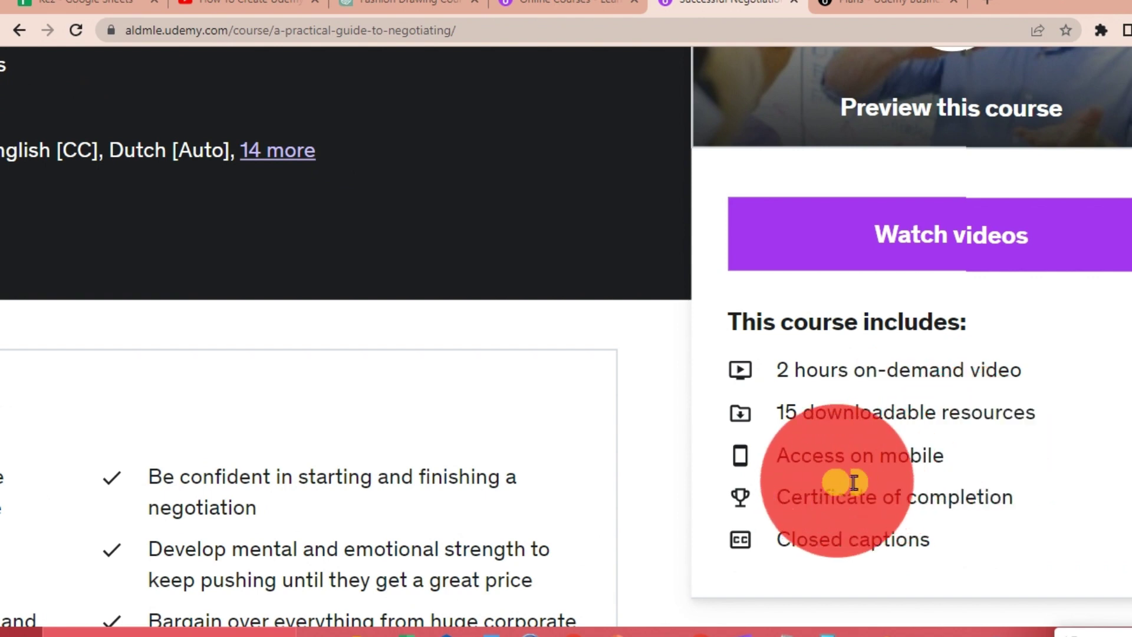
scroll(885, 506, "down", 1)
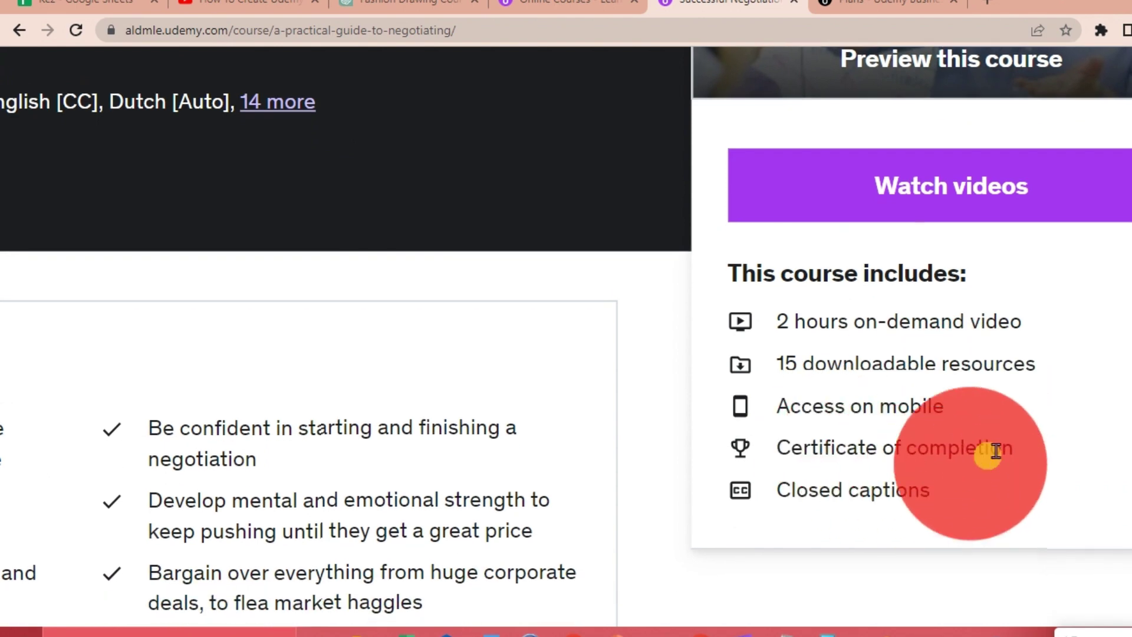
key("ctrl+minus")
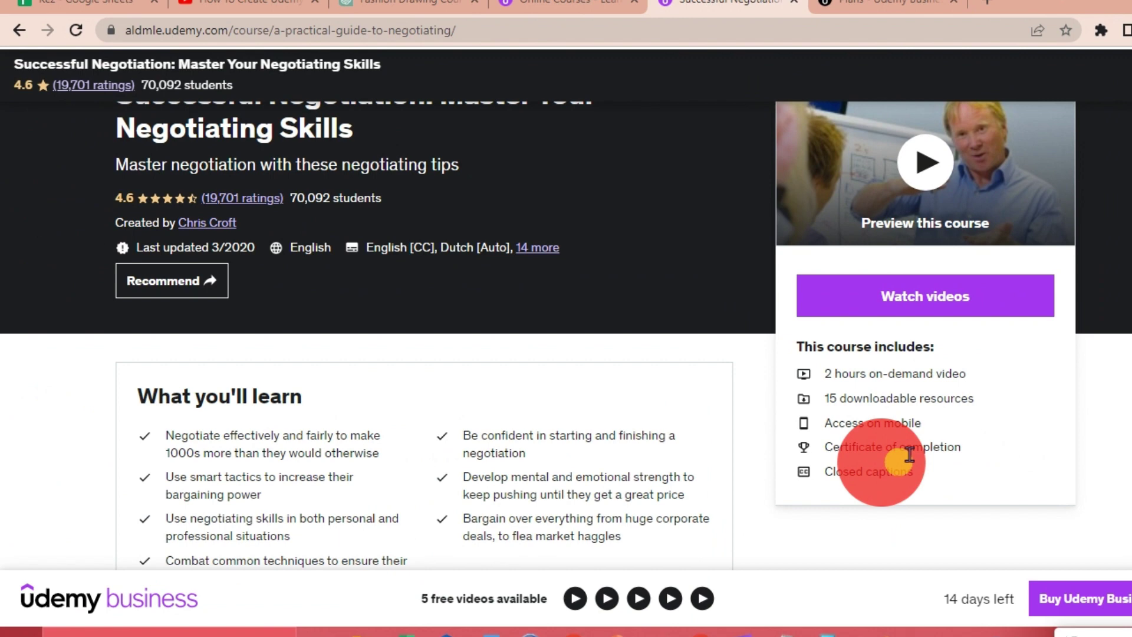
scroll(869, 466, "down", 1)
key("alt+Left")
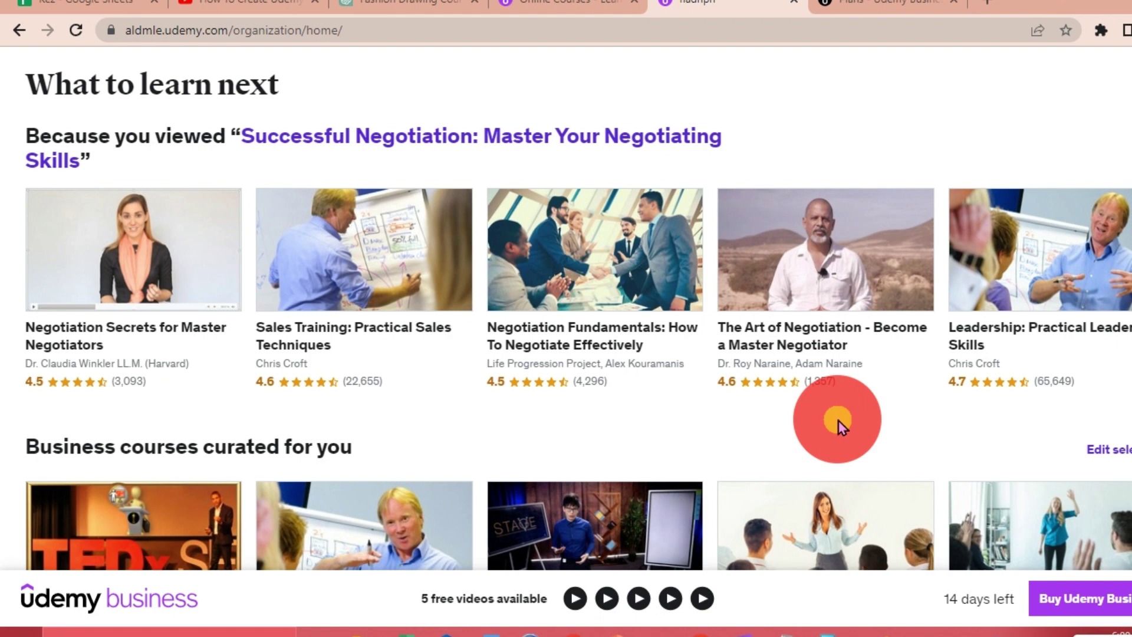
mouse_move(806, 331)
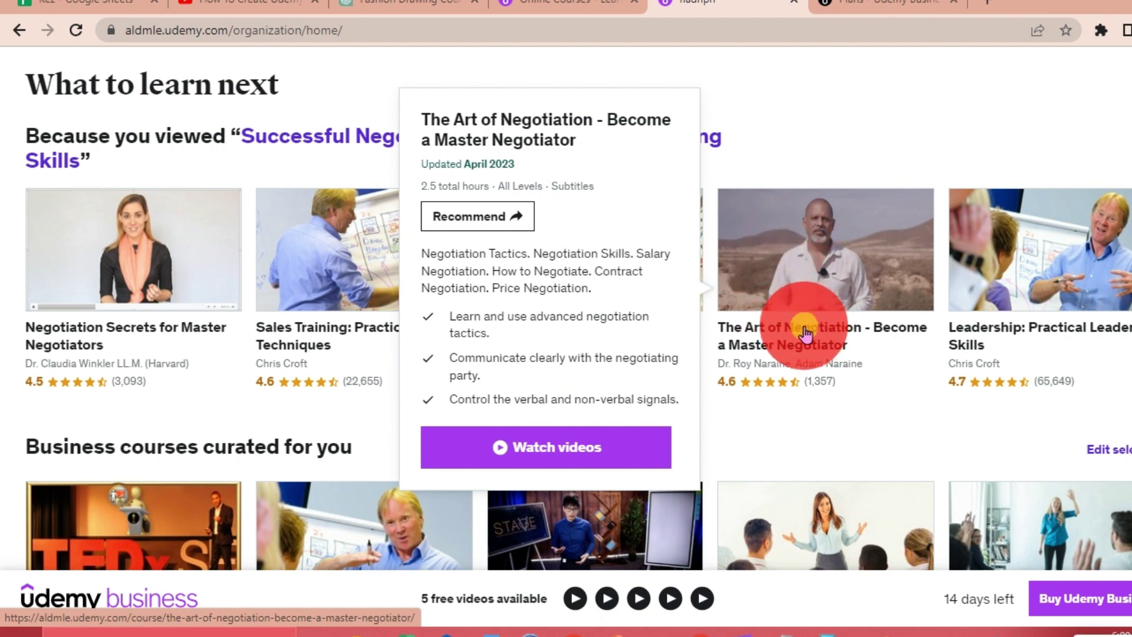
Recommend The Art of Negotiation to All Users, adding 'This is required for your position.'.
left_click(482, 224)
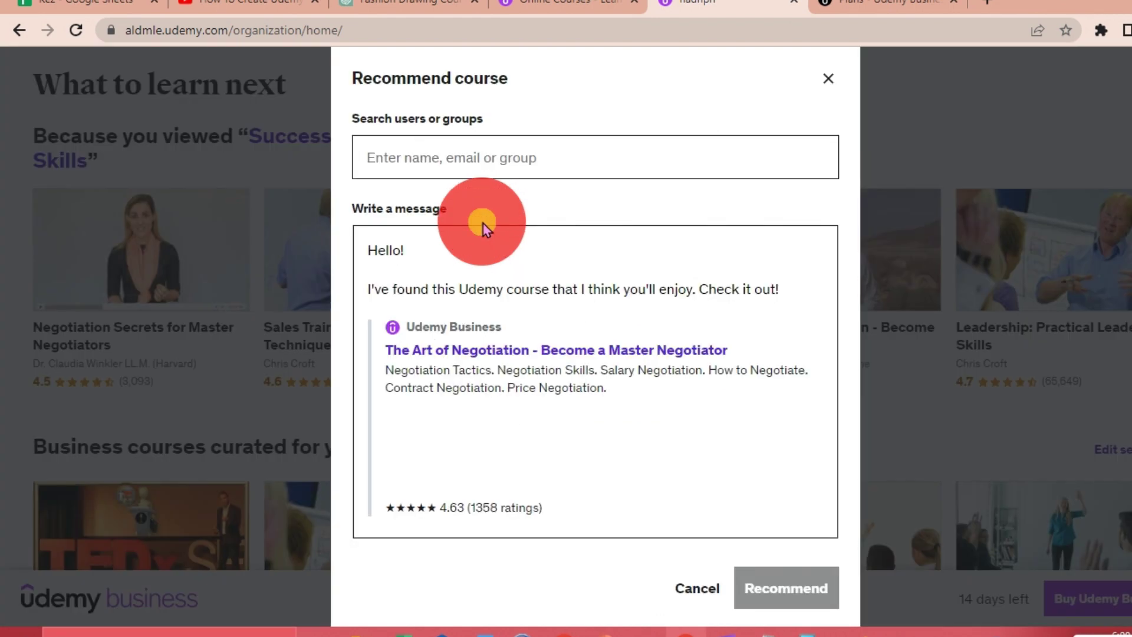
left_click(452, 166)
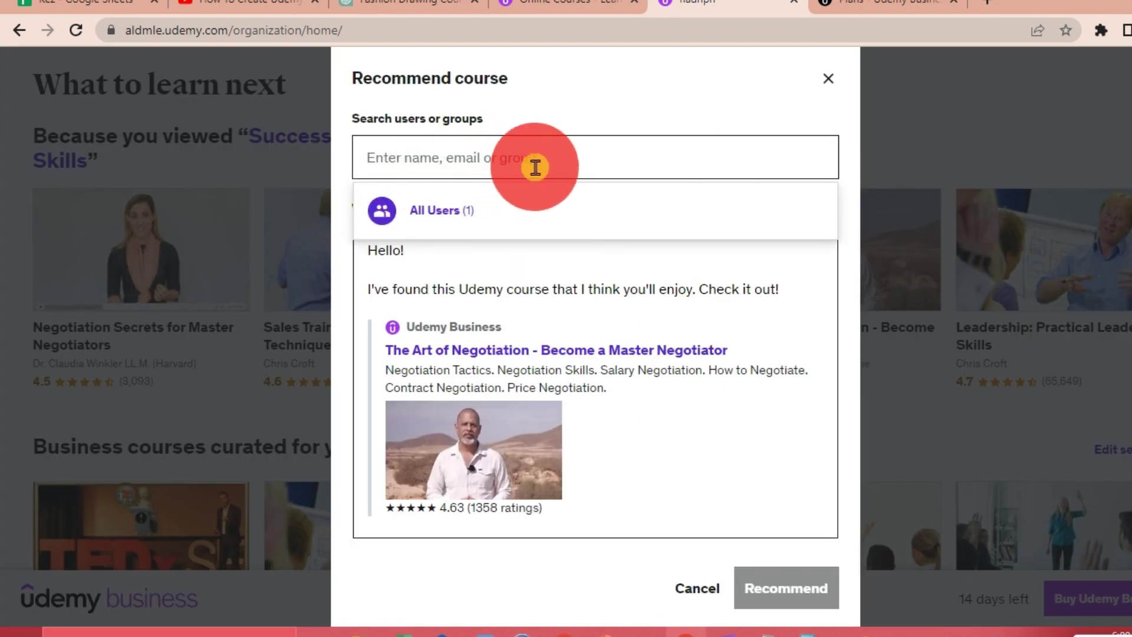
left_click(464, 212)
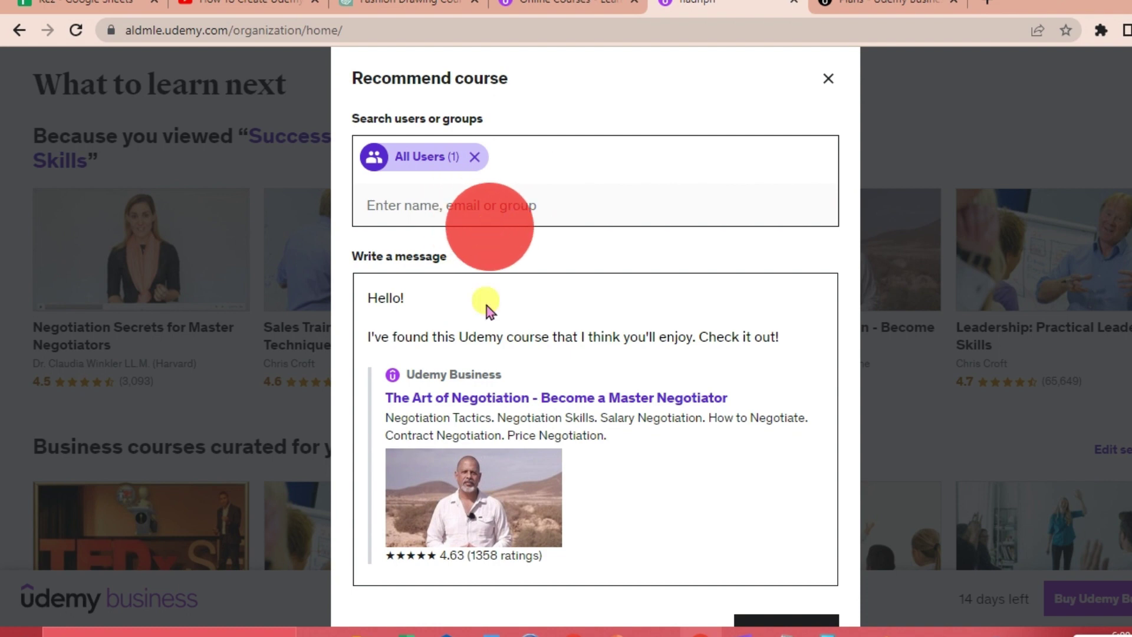
scroll(487, 305, "down", 1)
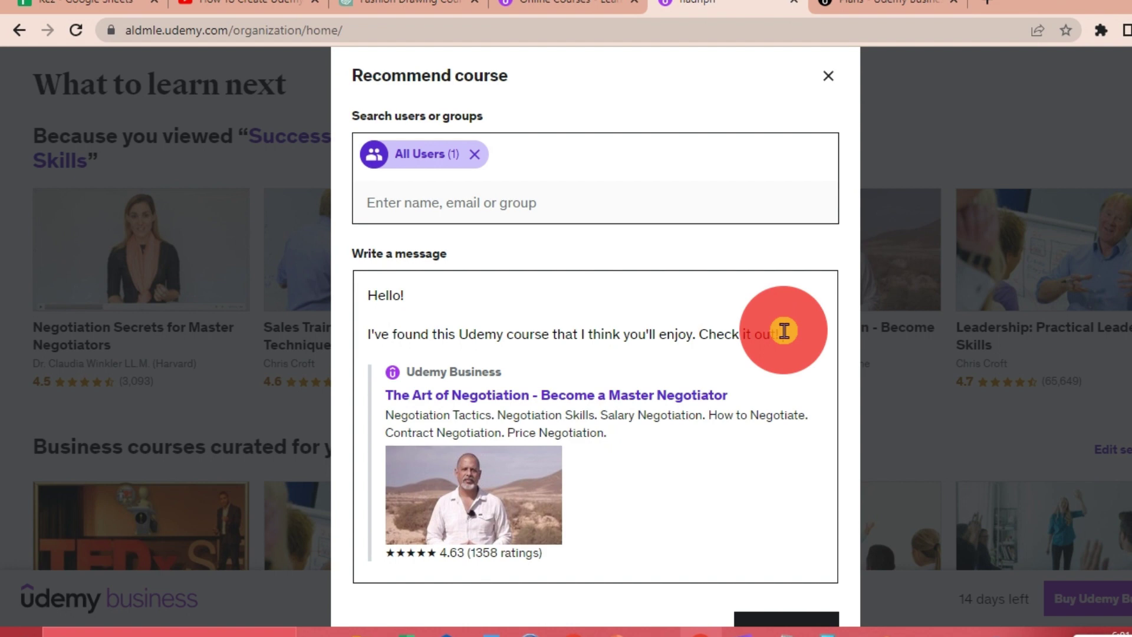
key("Return")
type("This ")
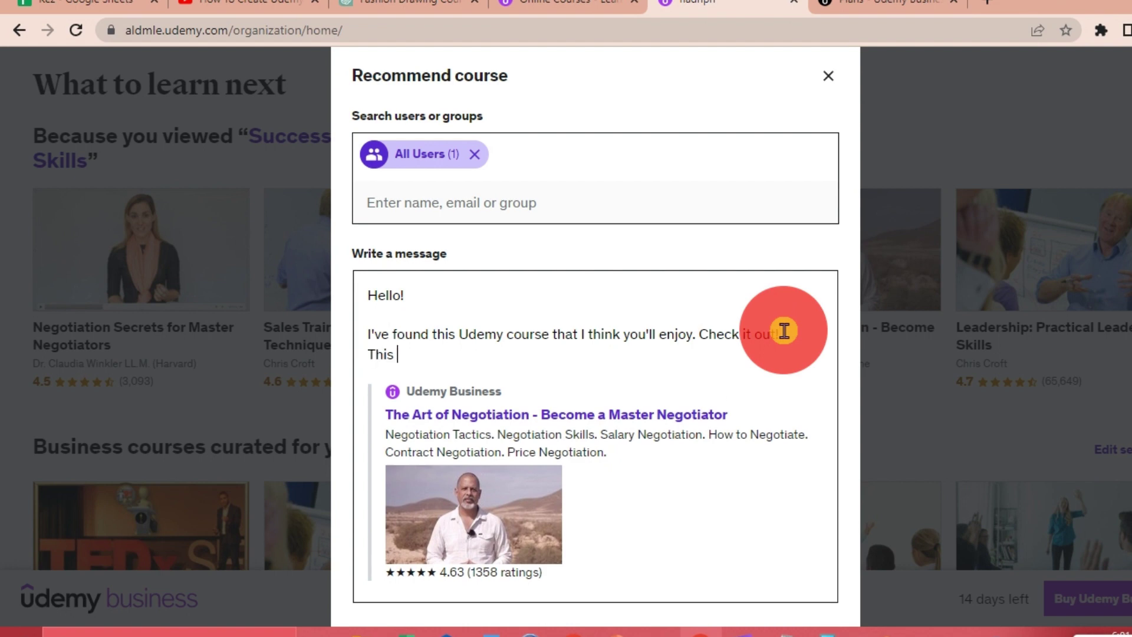
type("is requi")
type("red for yo")
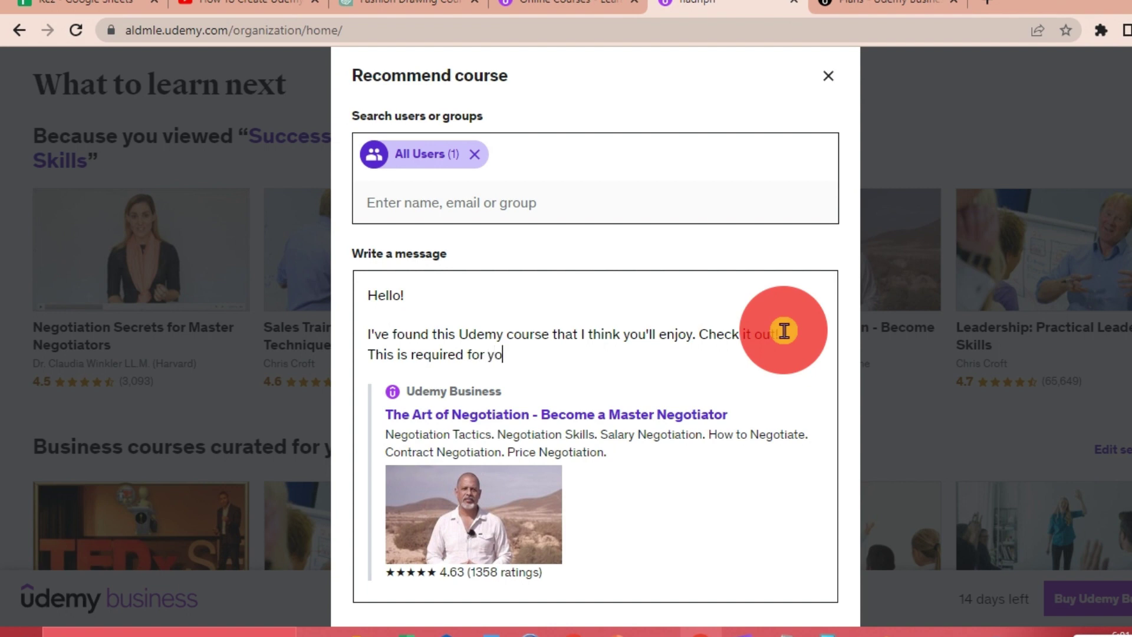
type("ur p")
type("osition")
type(".")
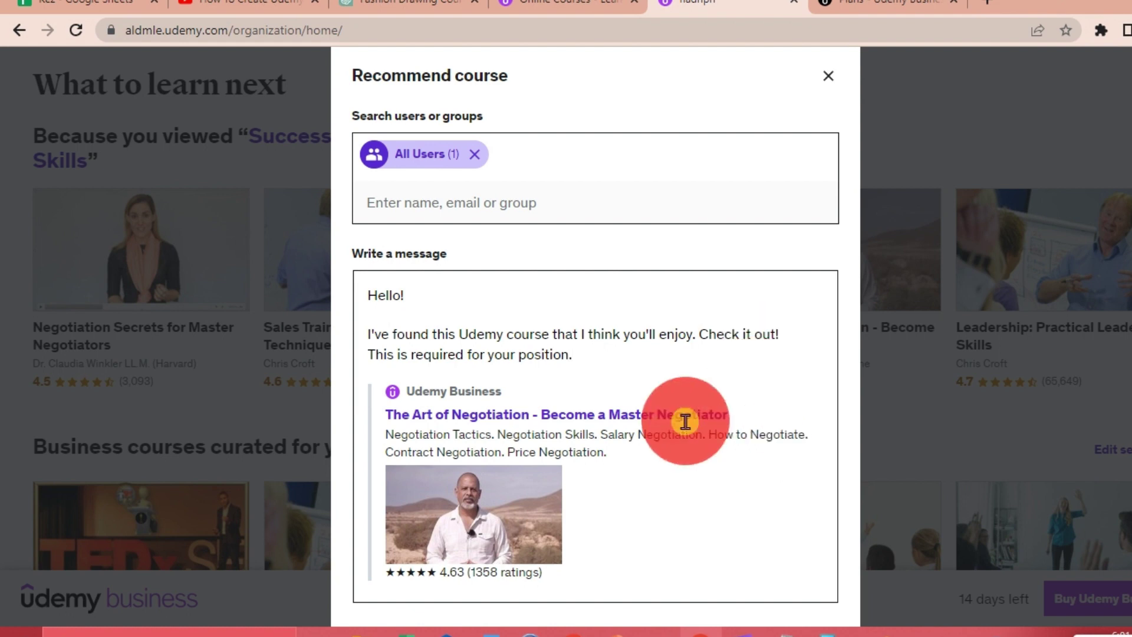
scroll(661, 465, "down", 3)
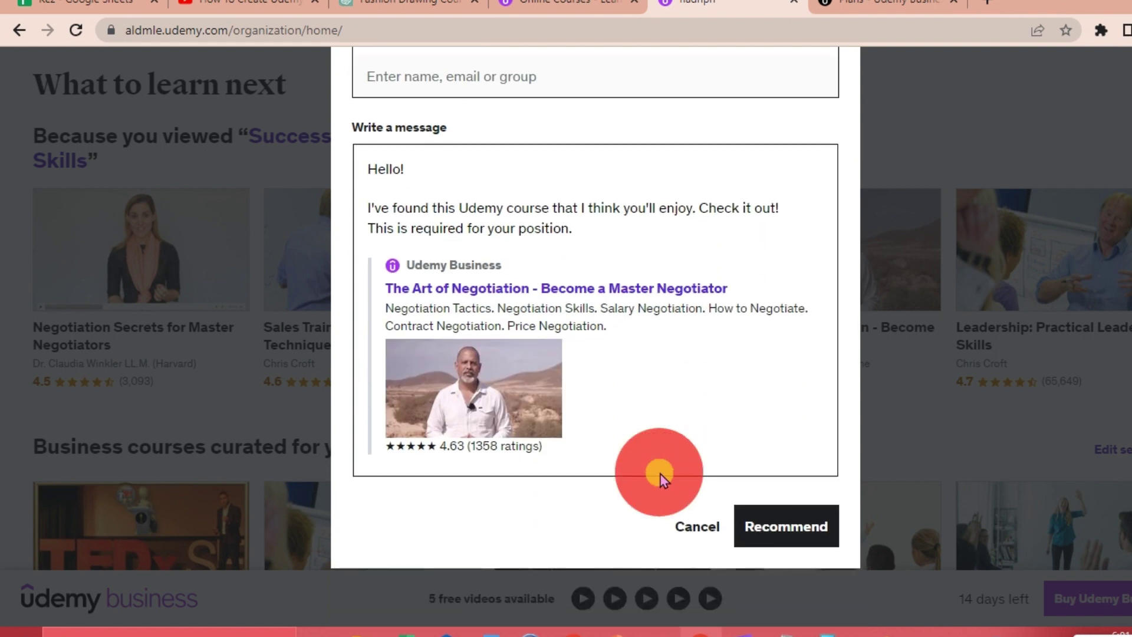
left_click(794, 529)
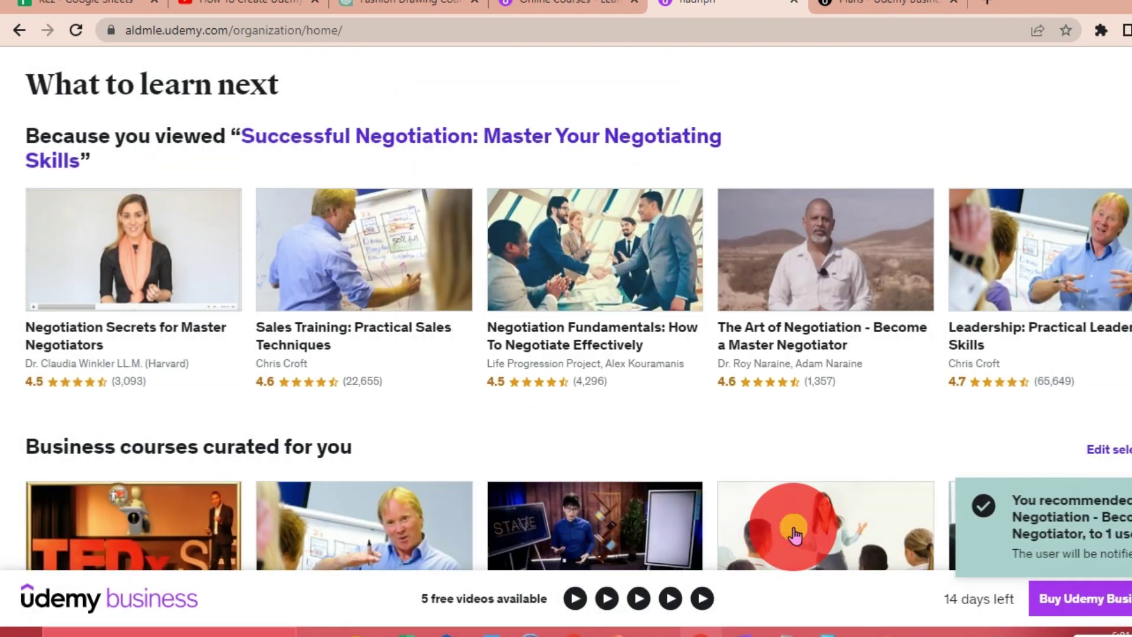
scroll(964, 438, "up", 5)
scroll(964, 438, "up", 1)
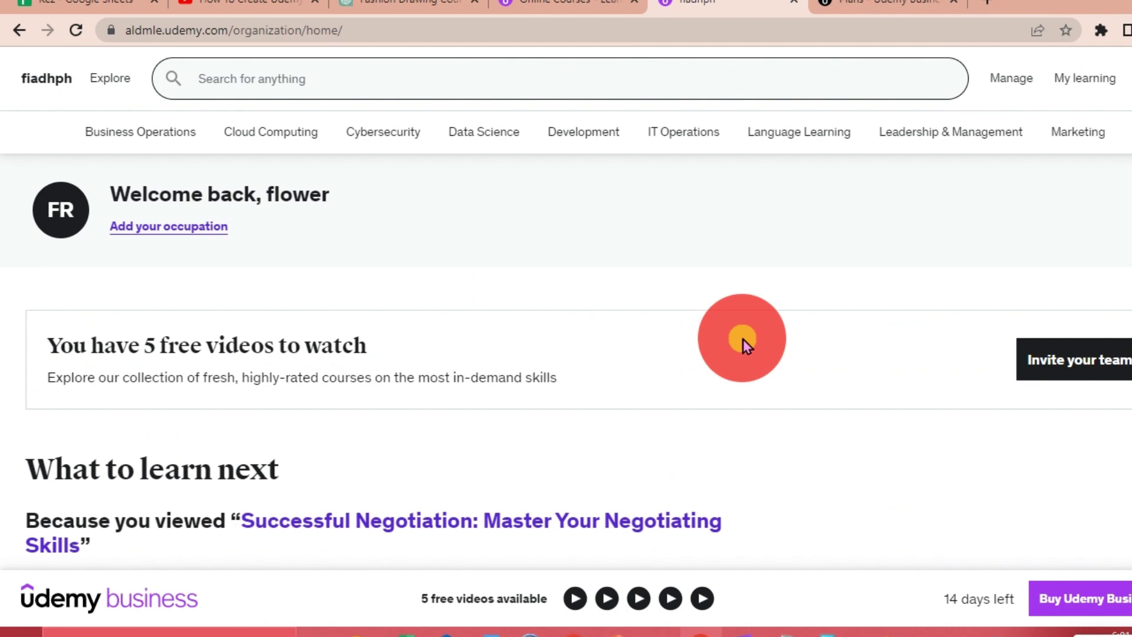
scroll(679, 428, "down", 2)
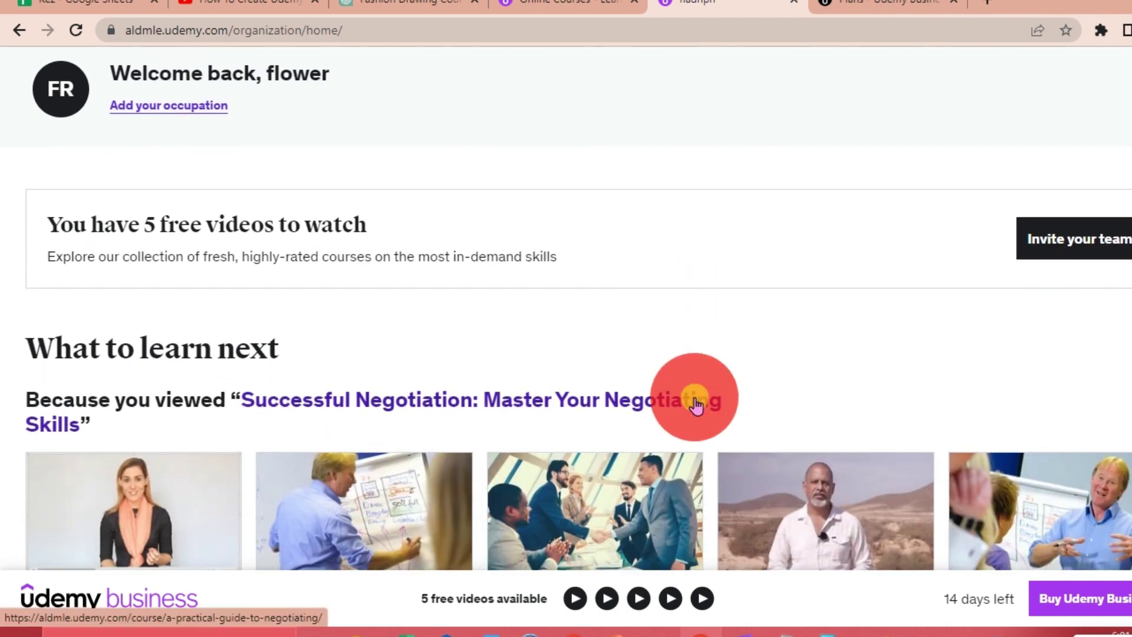